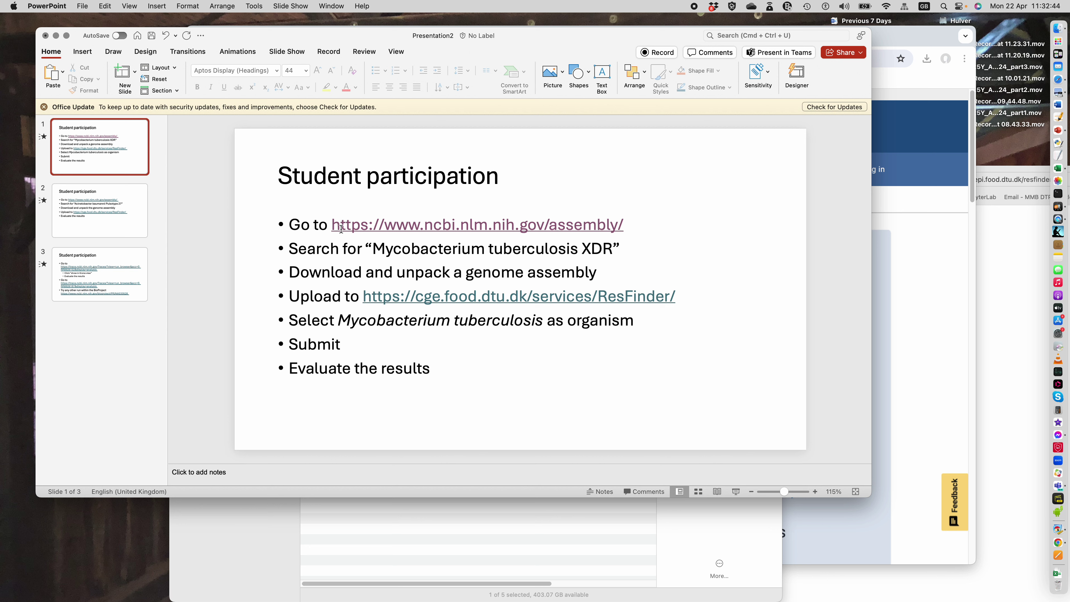
# Copy the NCBI Assembly web address from the first bullet of slide 1
pyautogui.moveTo(333, 224); pyautogui.dragTo(632, 222)
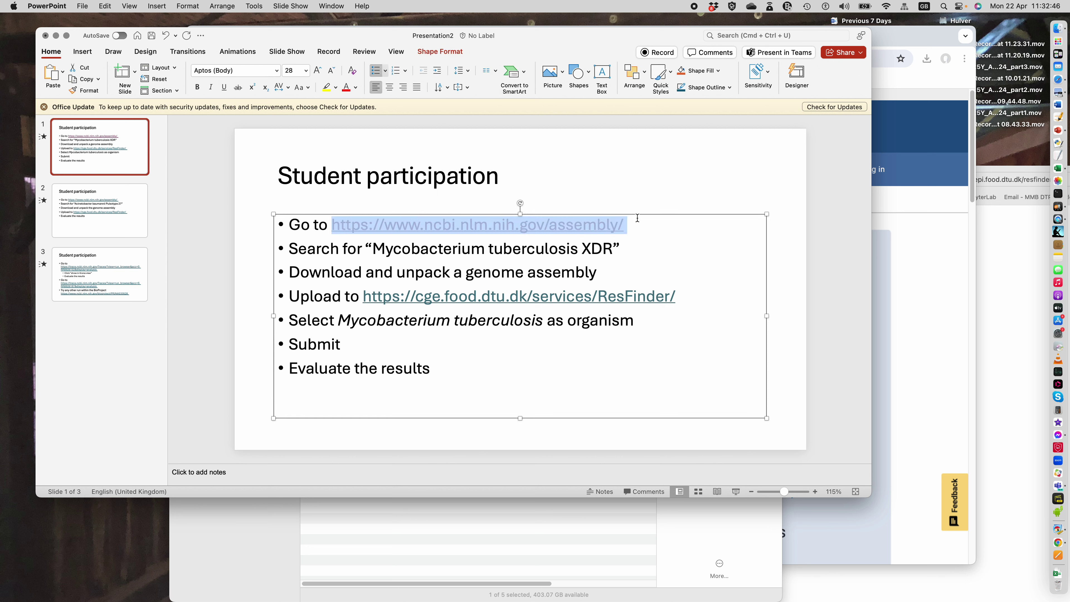
pyautogui.press('super+c')
# Load the copied NCBI Assembly address in Chrome's address bar
pyautogui.click(924, 211)
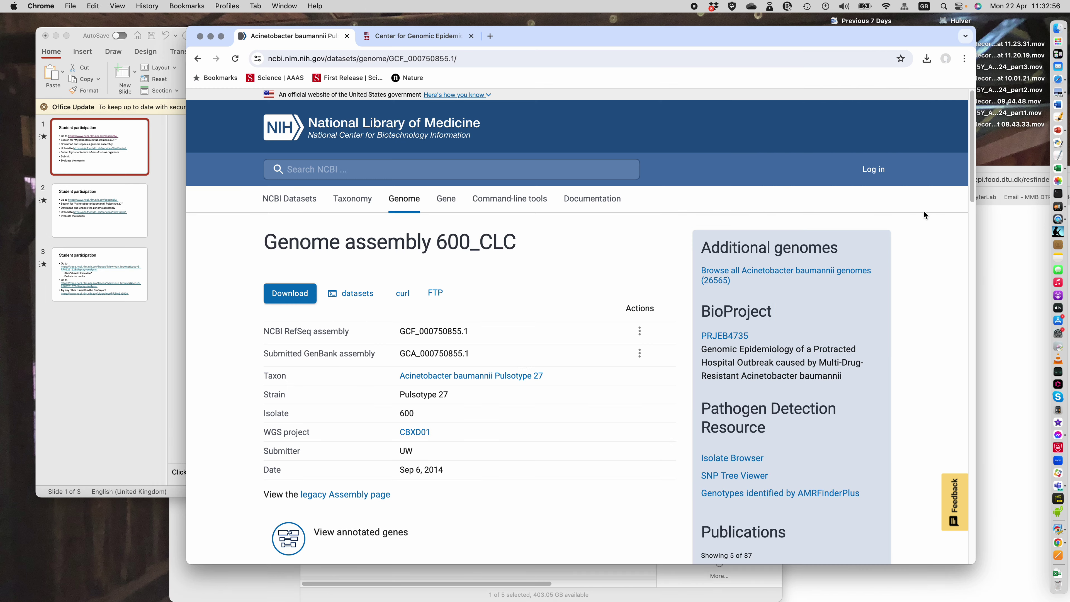
pyautogui.click(501, 59)
pyautogui.moveTo(499, 60); pyautogui.dragTo(401, 59)
pyautogui.moveTo(442, 59); pyautogui.dragTo(266, 58)
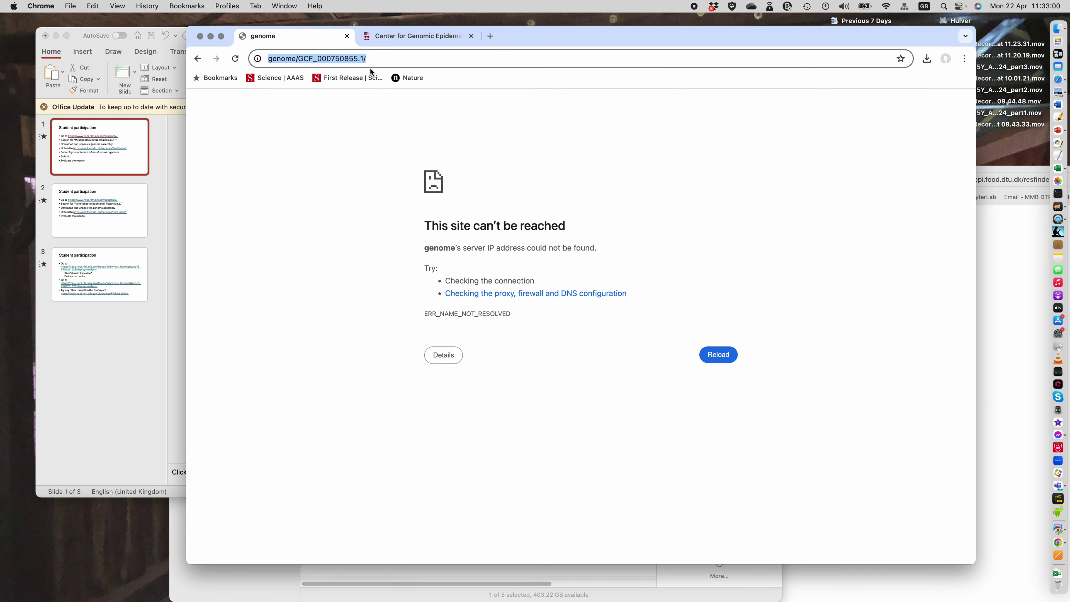
pyautogui.press('super+v')
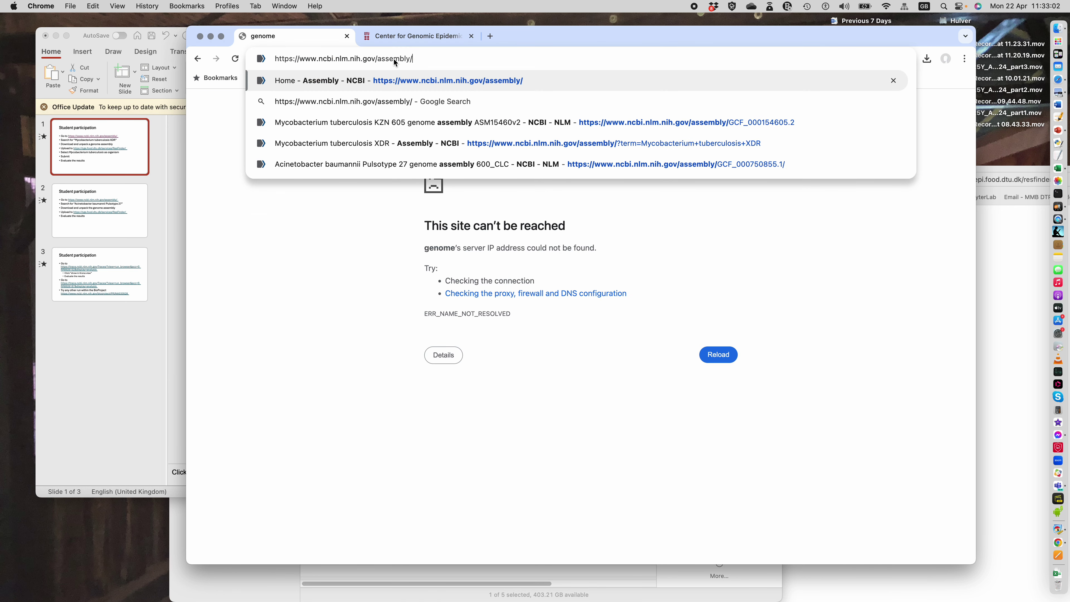
pyautogui.press('Return')
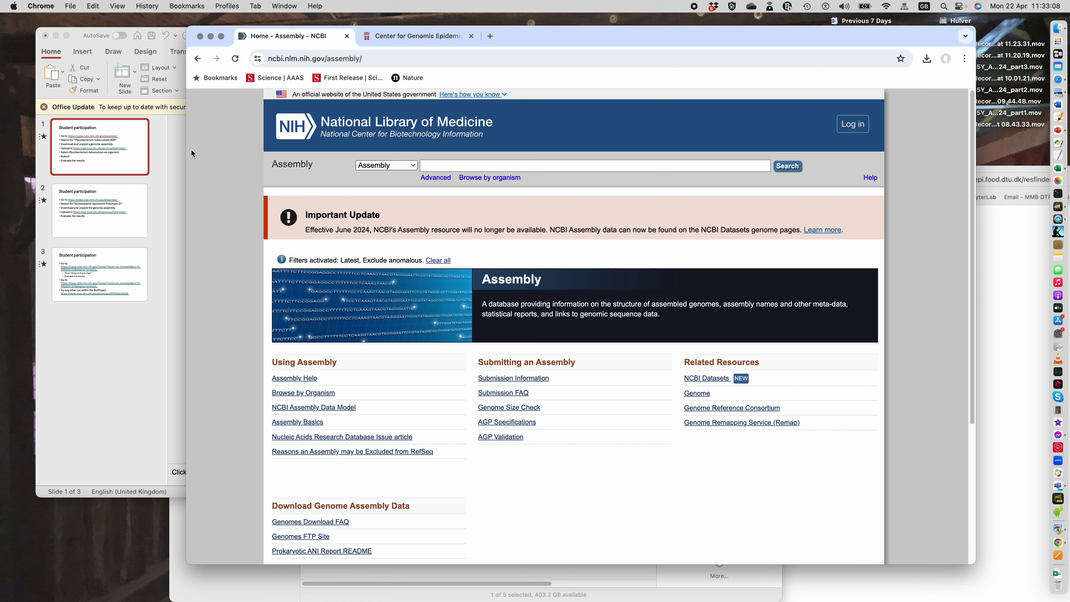
# Copy 'Mycobacterium tuberculosis XDR' from the slide and search NCBI Assembly for it
pyautogui.click(162, 170)
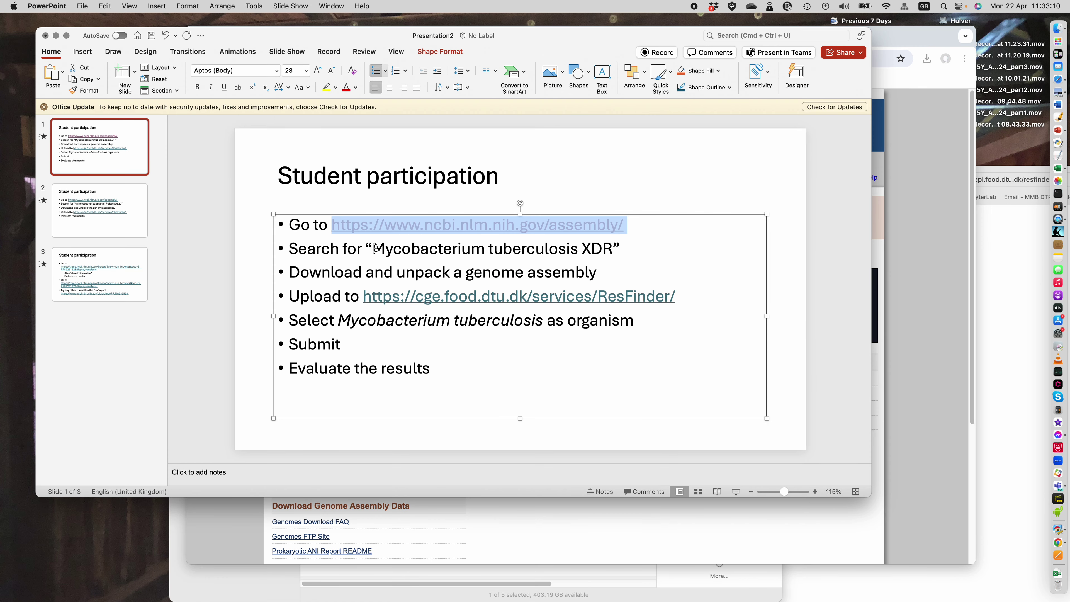
pyautogui.moveTo(372, 248); pyautogui.dragTo(610, 250)
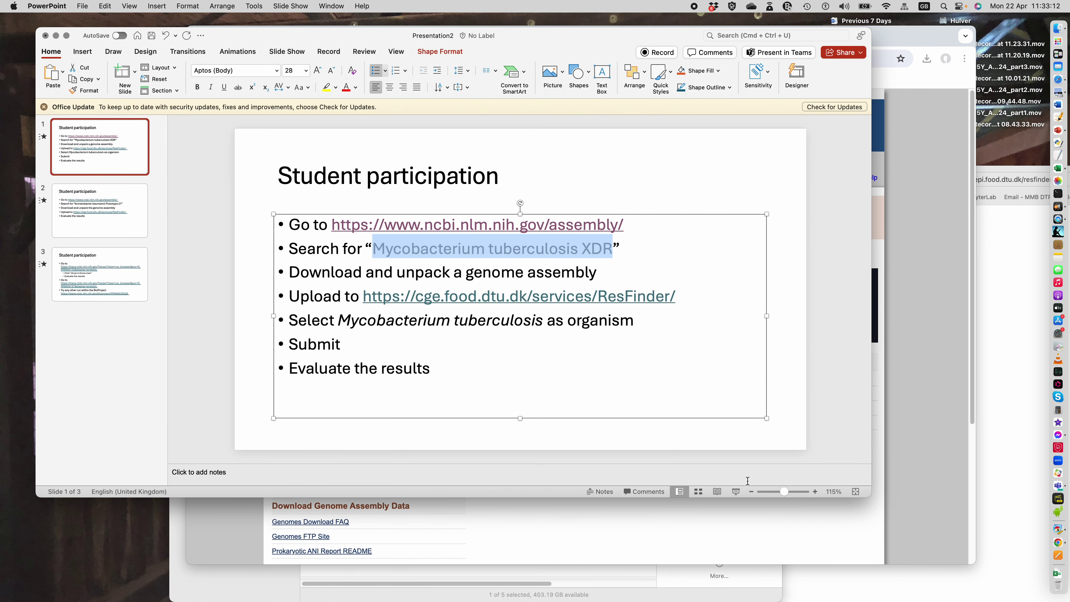
pyautogui.click(786, 541)
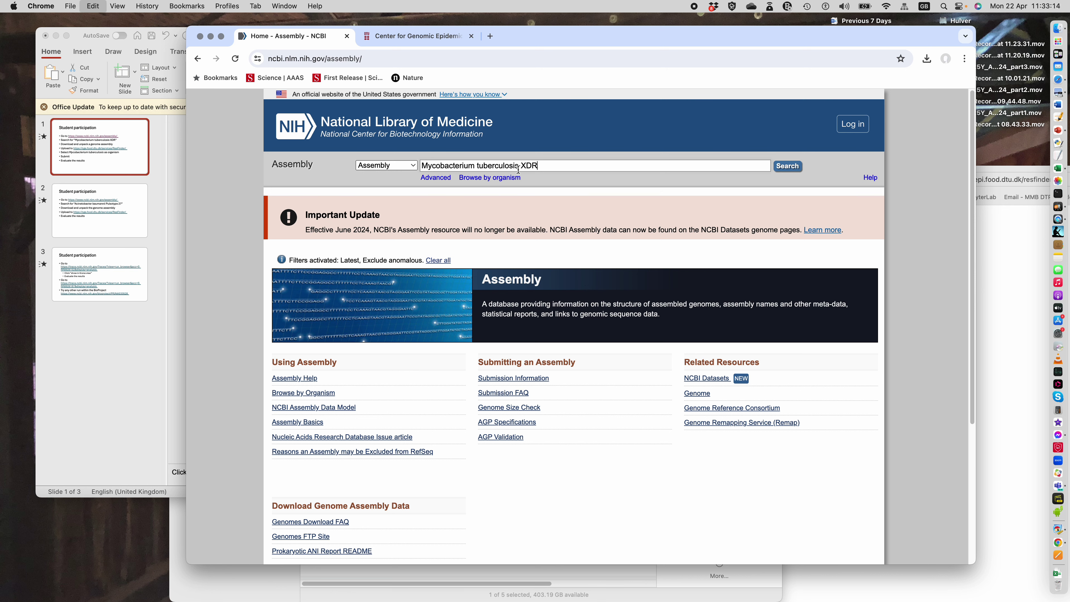
pyautogui.press('super+v')
pyautogui.press('Return')
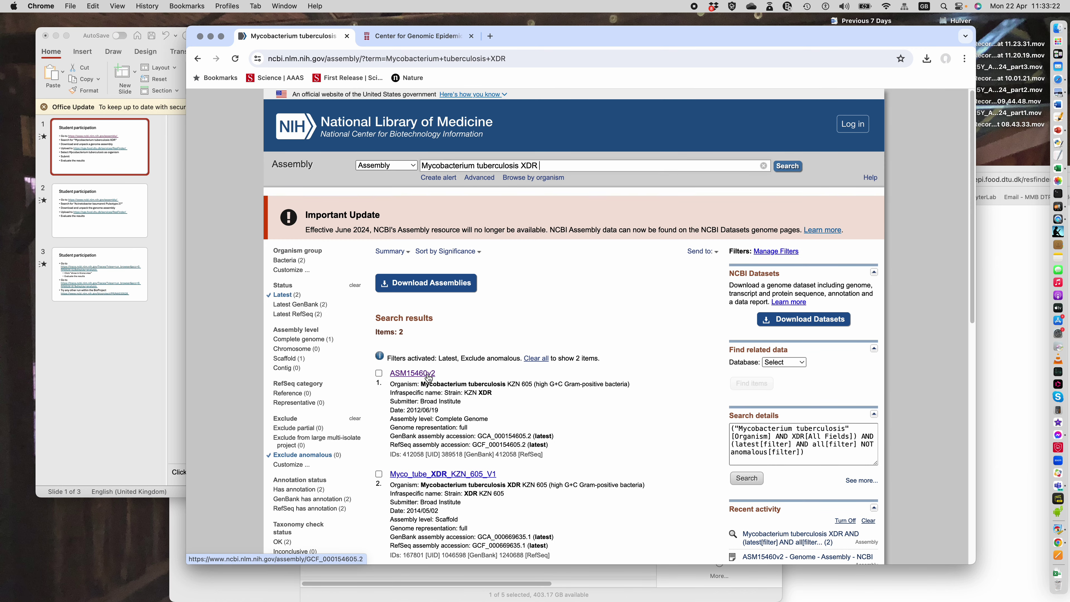
# Open ASM15460v2, download its Genome sequences (FASTA) package and check the downloads list
pyautogui.click(428, 377)
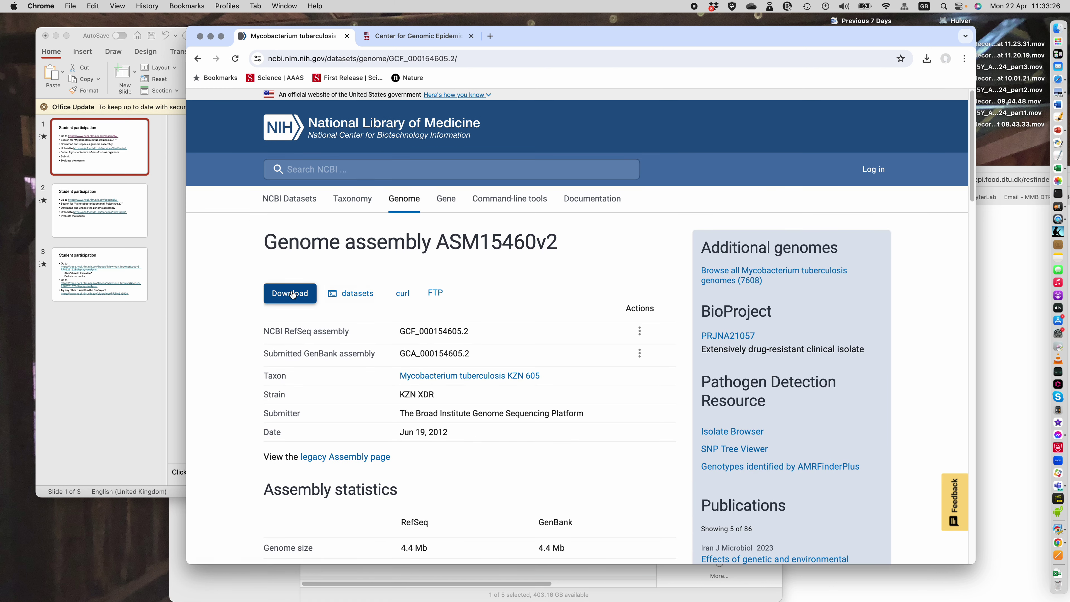
pyautogui.click(292, 294)
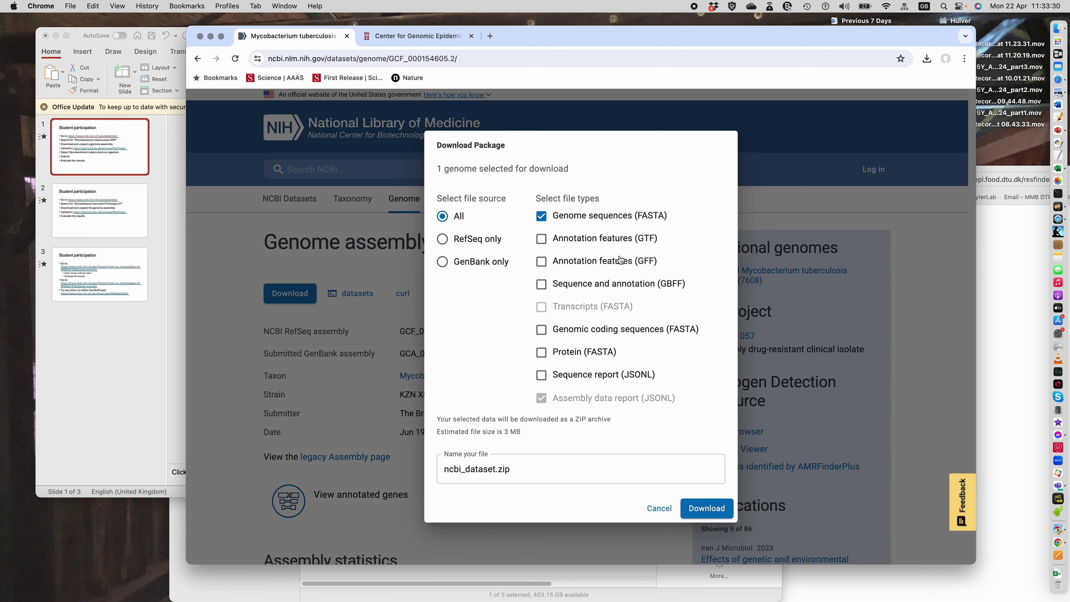
pyautogui.click(717, 511)
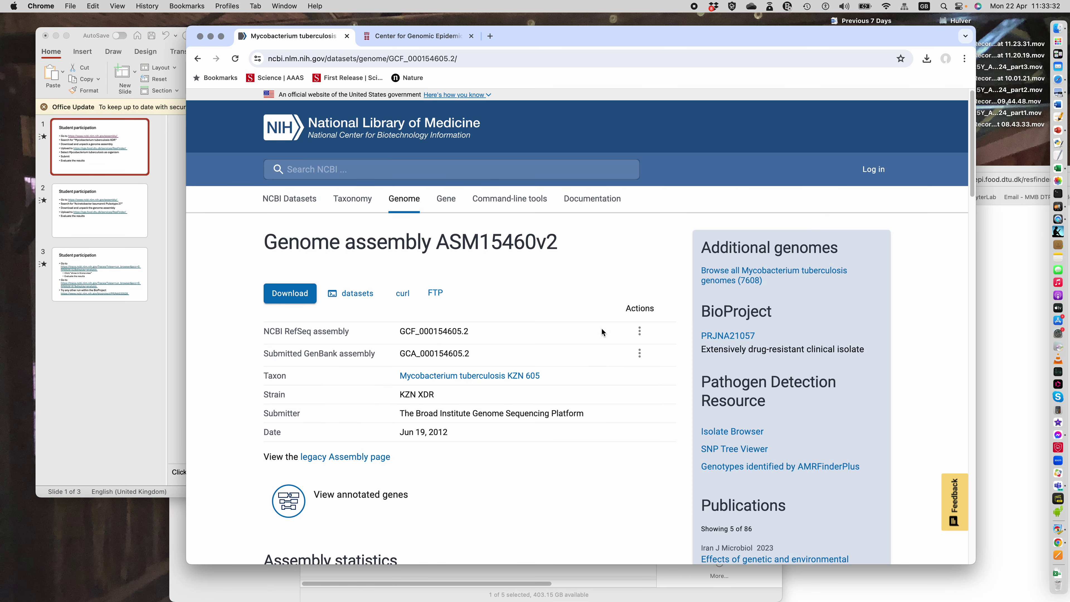
pyautogui.click(926, 63)
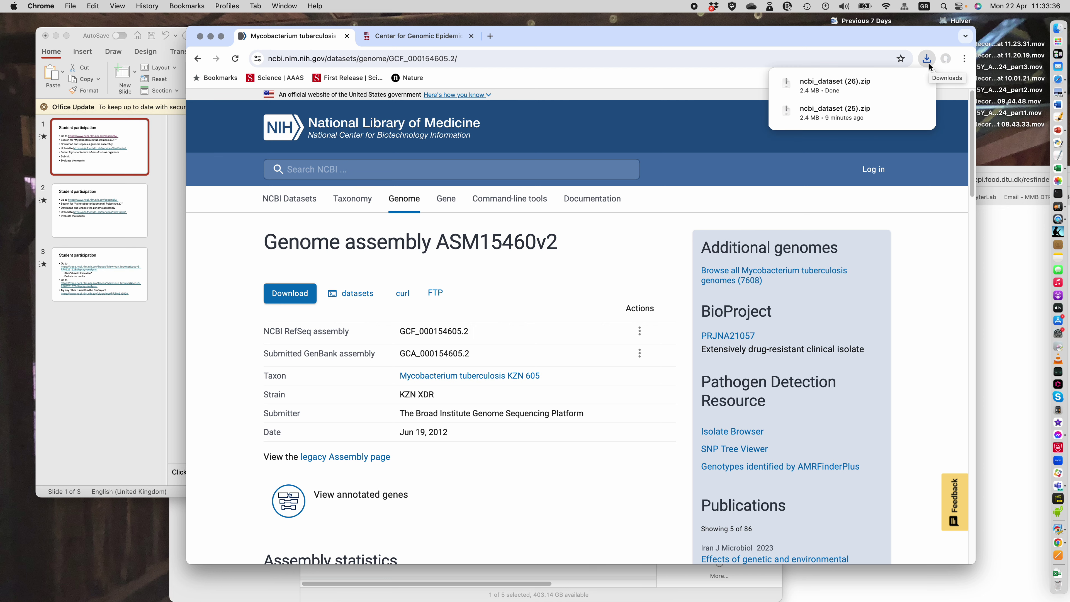
# Unzip ncbi_dataset (26).zip in the Finder Downloads folder
pyautogui.click(1059, 28)
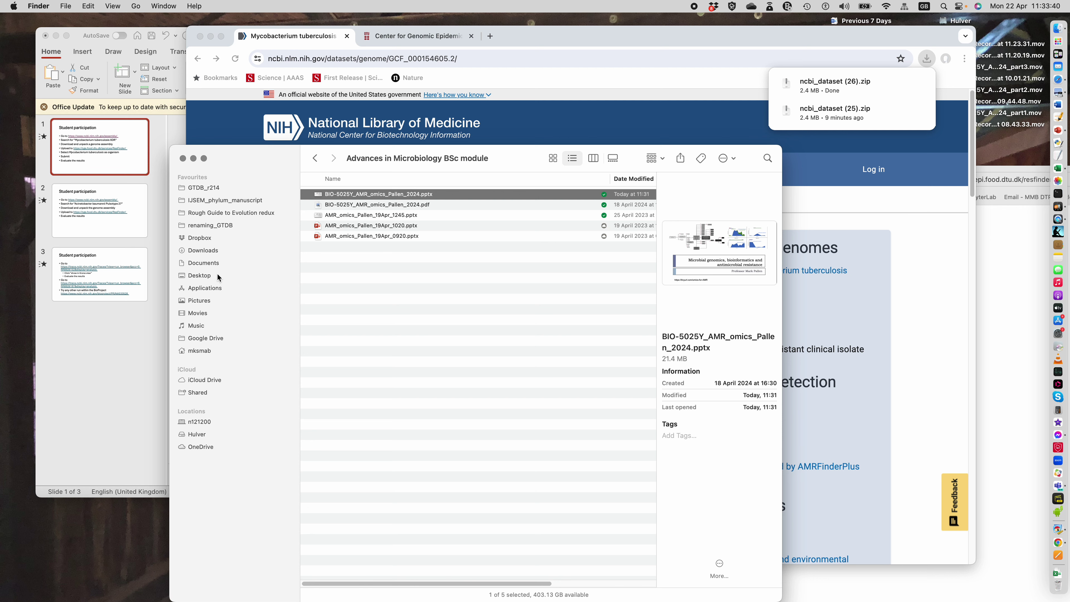
pyautogui.click(207, 251)
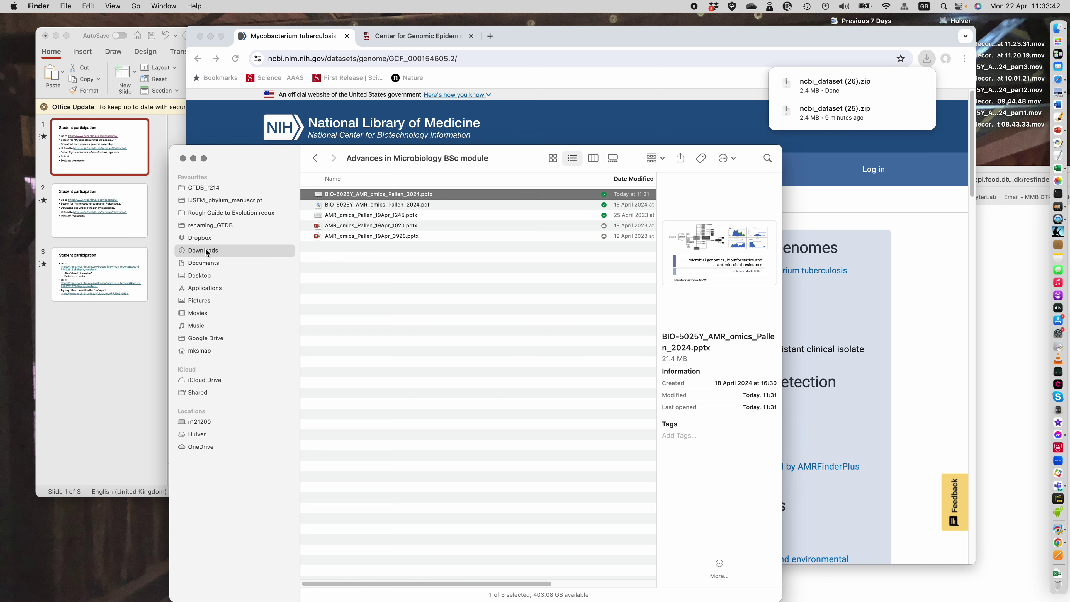
pyautogui.click(379, 194)
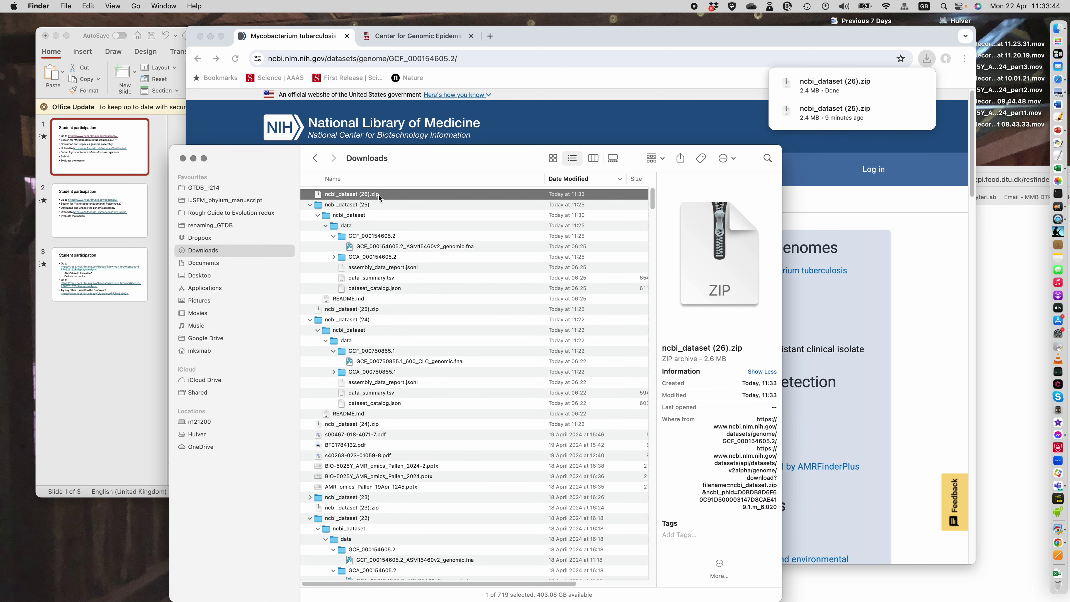
pyautogui.doubleClick(360, 195)
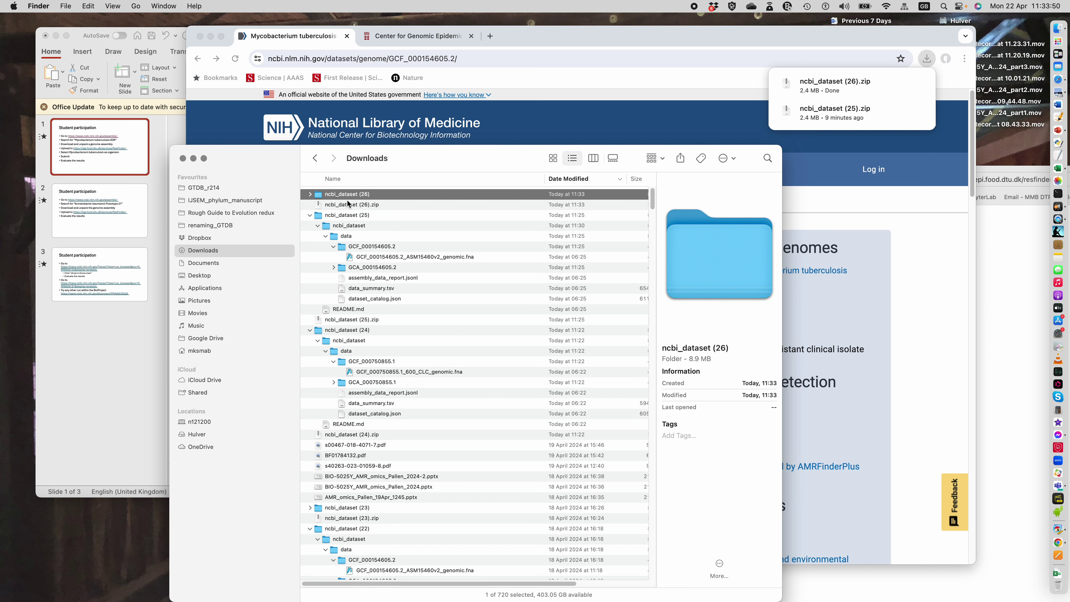
# Expand ncbi_dataset, data, GCF_000154605.2 and GCA_000154605.2 folders to reveal the .fna files
pyautogui.click(309, 194)
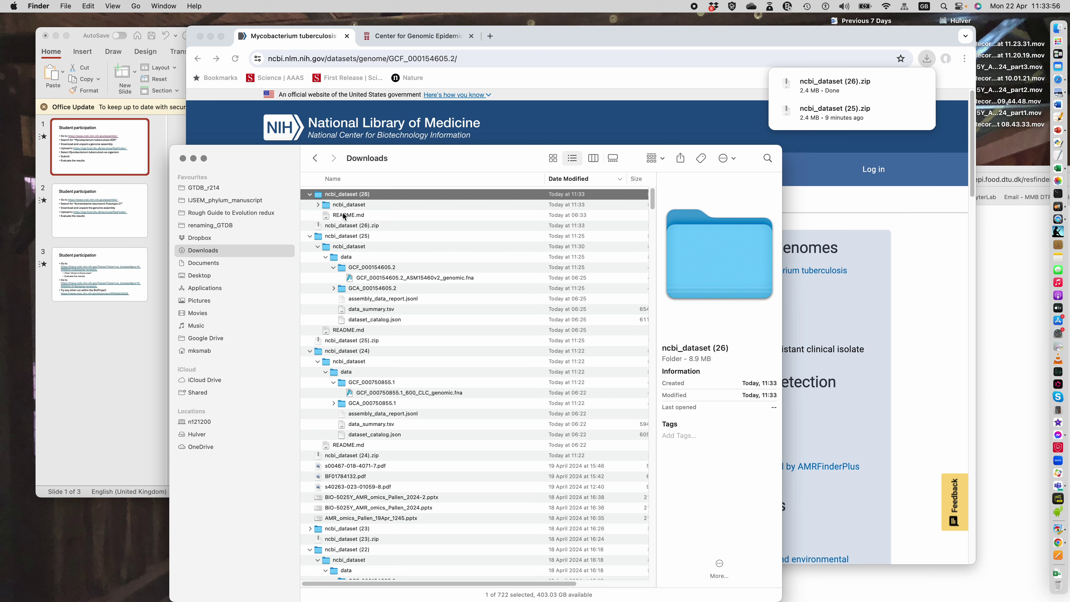
pyautogui.click(318, 205)
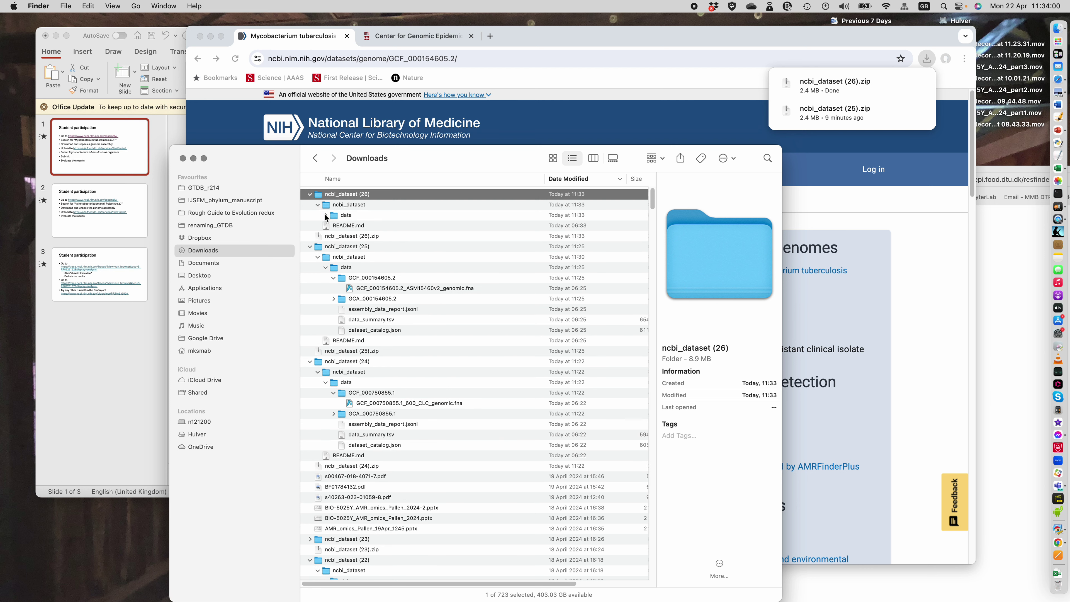
pyautogui.click(326, 215)
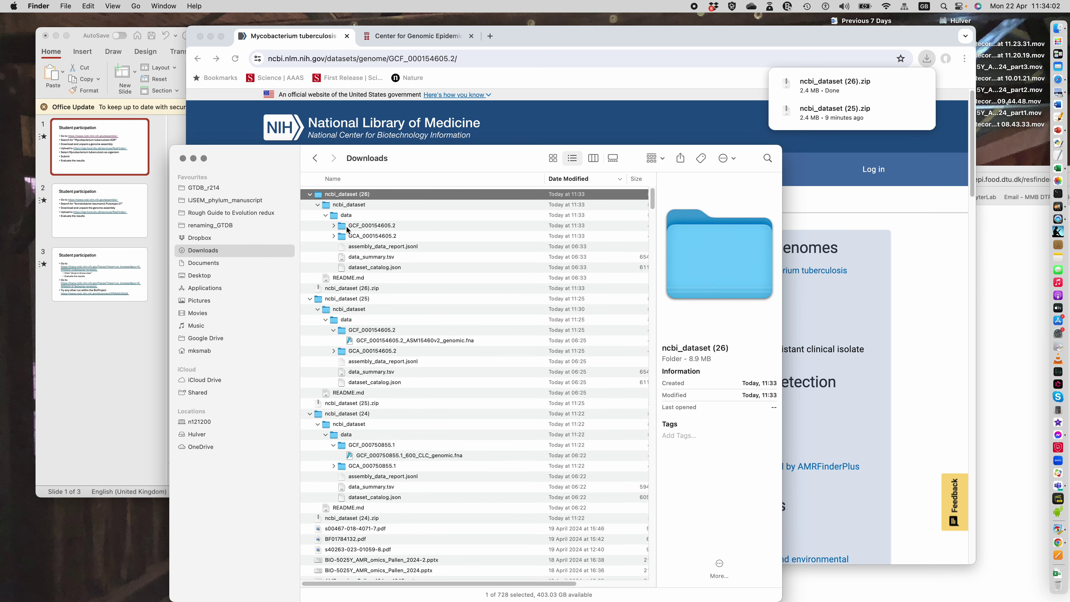
pyautogui.click(333, 226)
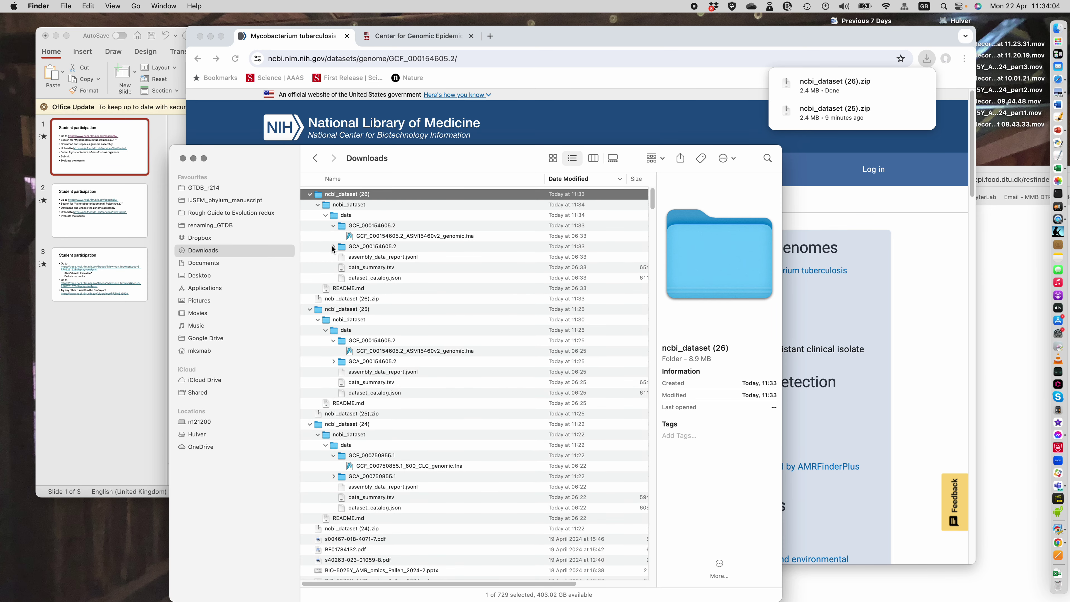
pyautogui.click(333, 246)
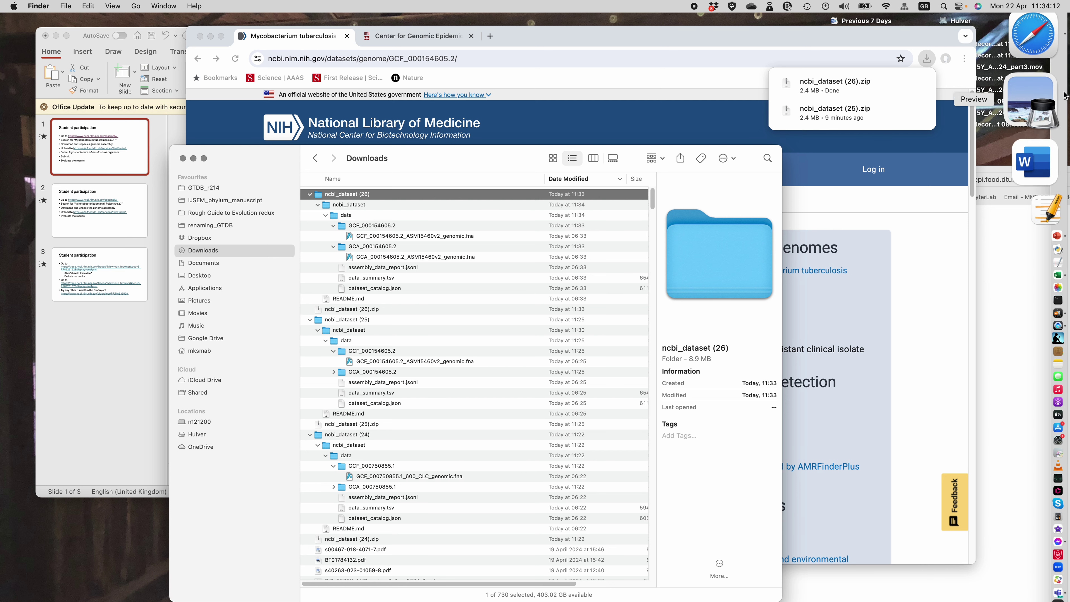
# Select the ResFinder web address on slide 1, then return to the ASM15460v2 page in Chrome
pyautogui.click(1059, 105)
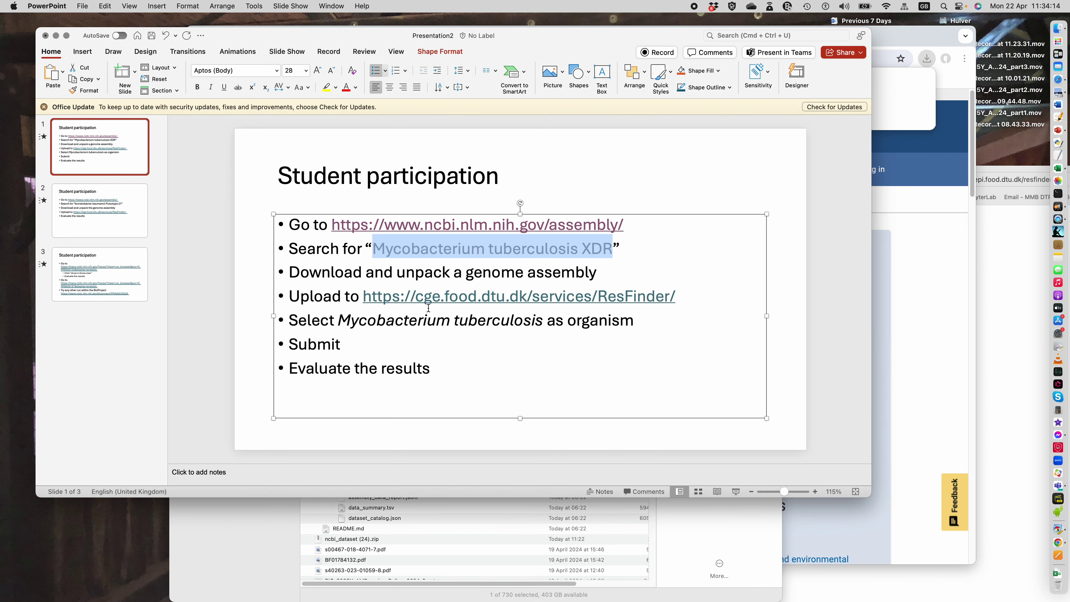
pyautogui.moveTo(682, 295); pyautogui.dragTo(406, 298)
pyautogui.click(404, 297)
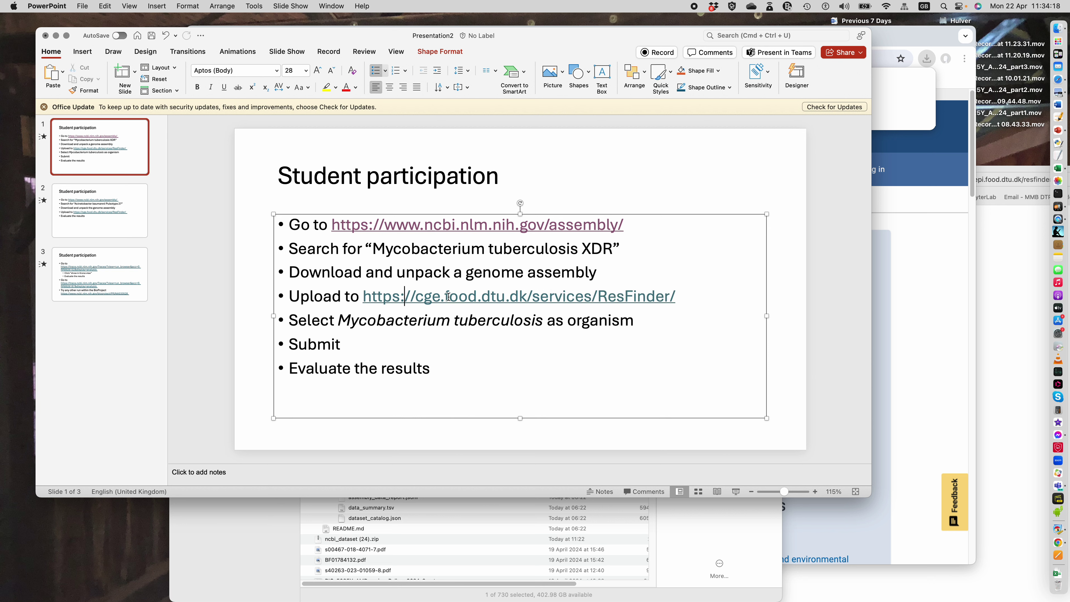
pyautogui.doubleClick(448, 296)
pyautogui.moveTo(364, 297); pyautogui.dragTo(665, 293)
pyautogui.press('super+c')
pyautogui.click(953, 235)
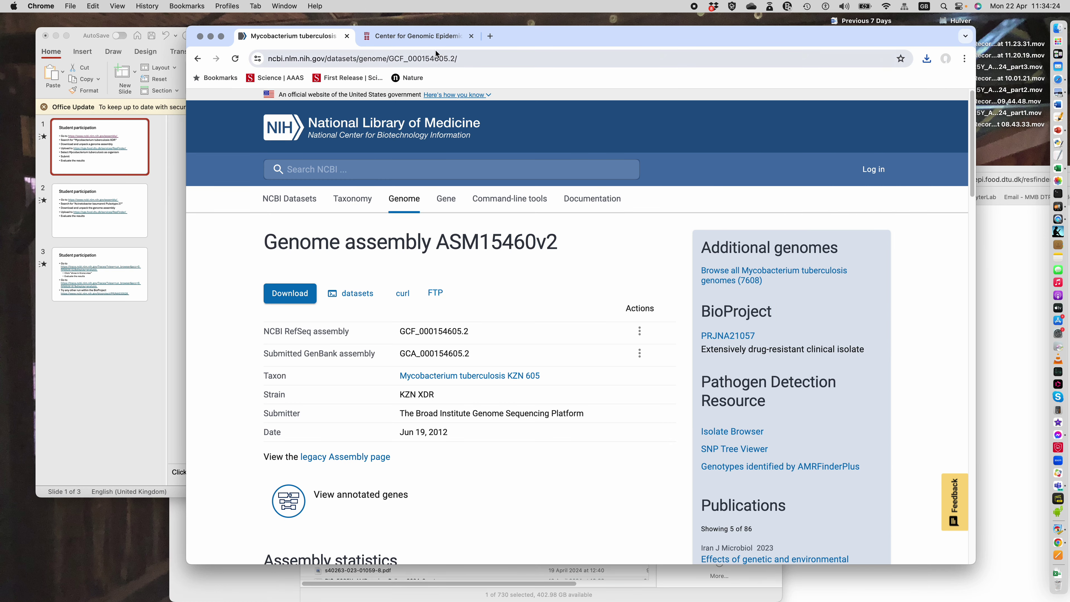
# Load the ResFinder submission page and set the species to Mycobacterium tuberculosis
pyautogui.click(434, 41)
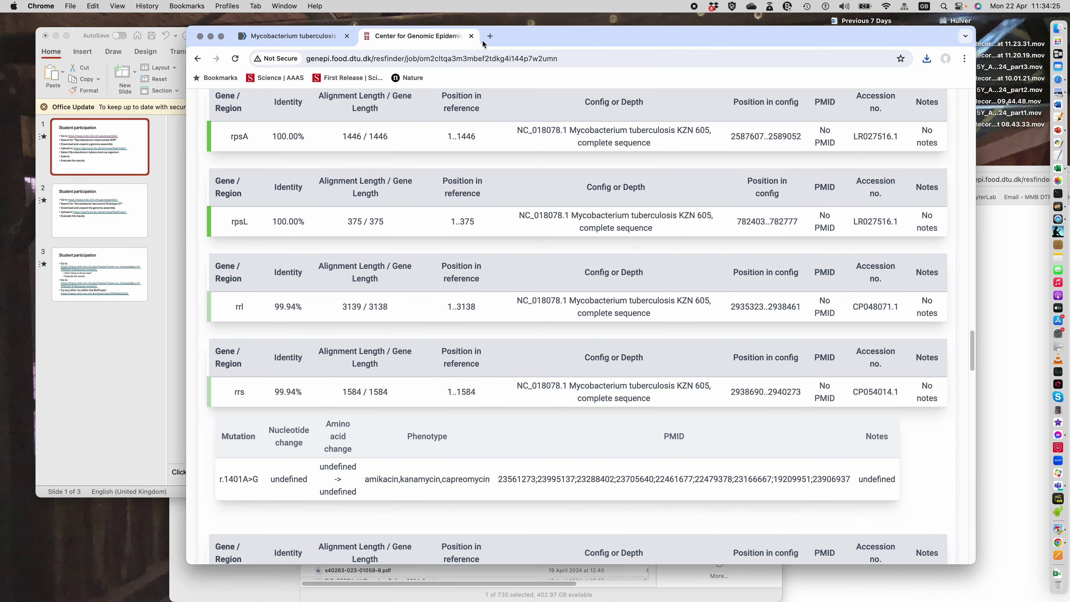
pyautogui.click(557, 61)
pyautogui.press('super+v')
pyautogui.press('Return')
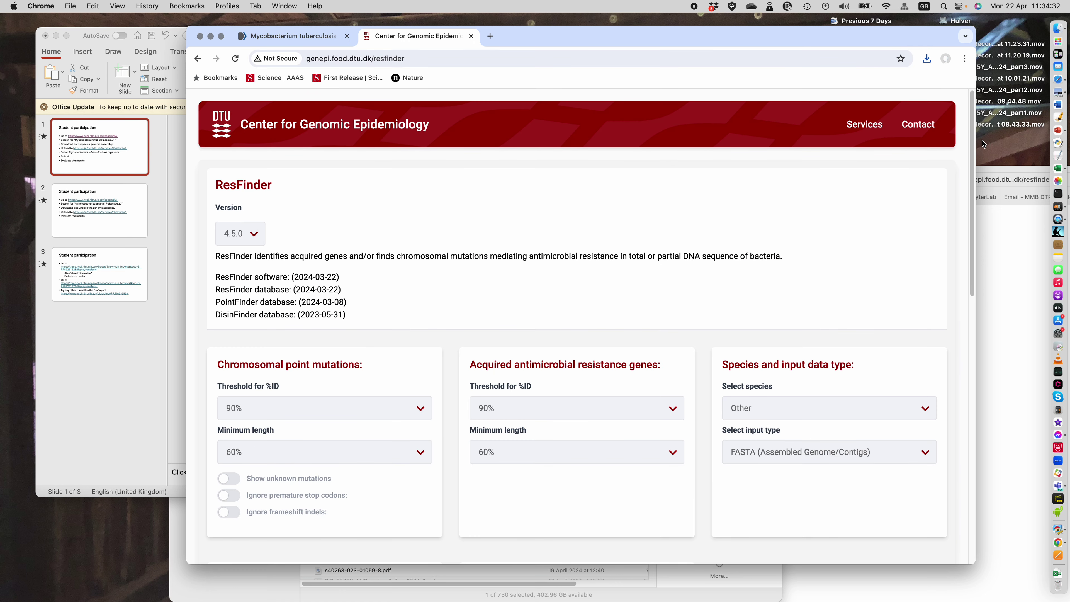
pyautogui.scroll(-5, 800, 273)
pyautogui.click(821, 207)
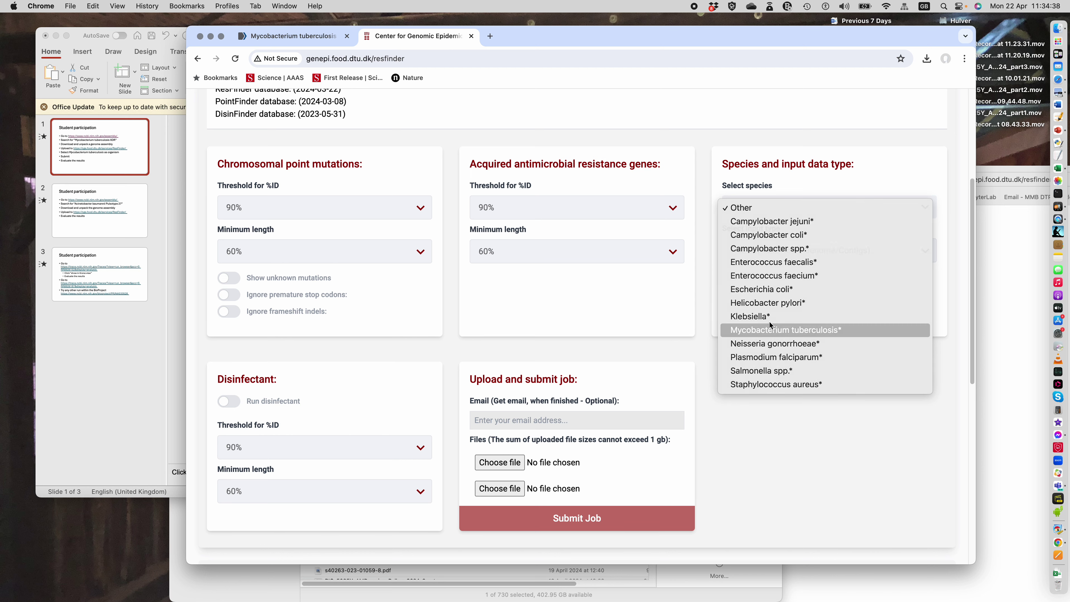
pyautogui.click(781, 331)
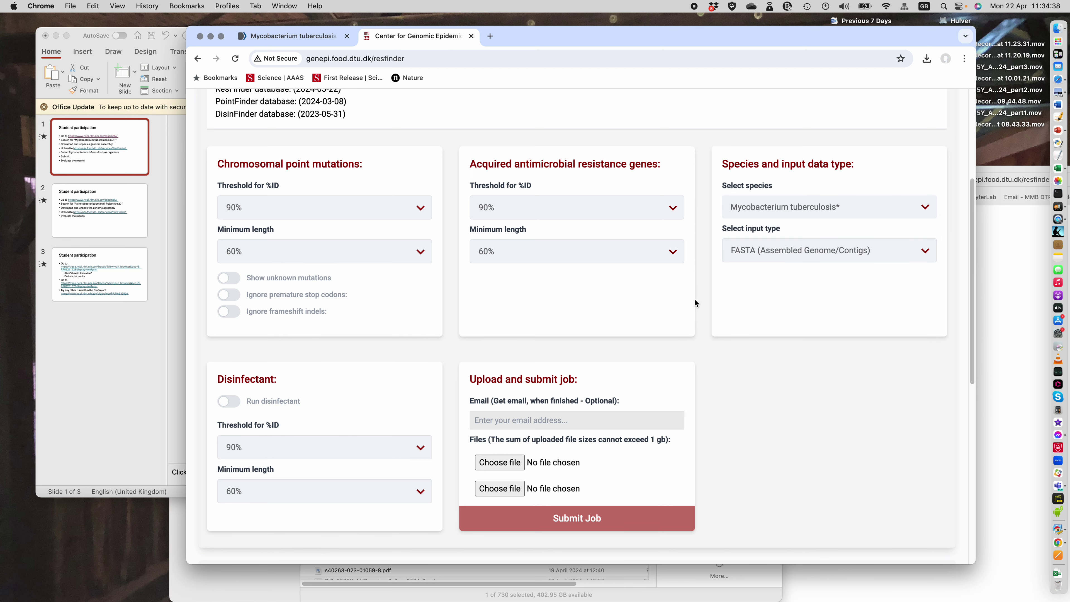
# Attach the genomic .fna from Downloads' GCF_000154605.2 folder and submit the job
pyautogui.click(512, 464)
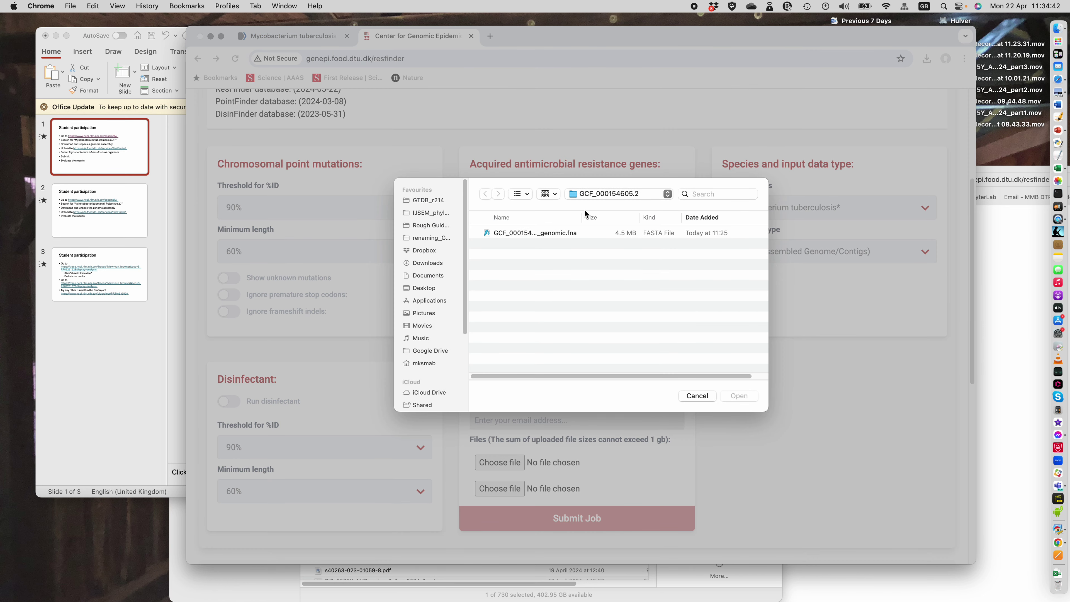
pyautogui.click(599, 195)
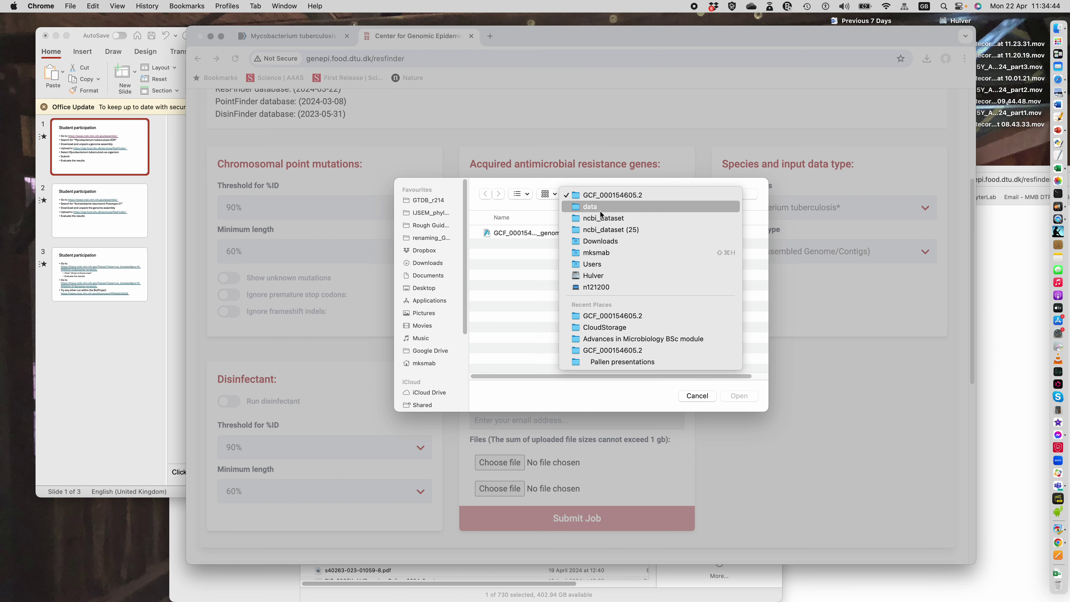
pyautogui.click(599, 242)
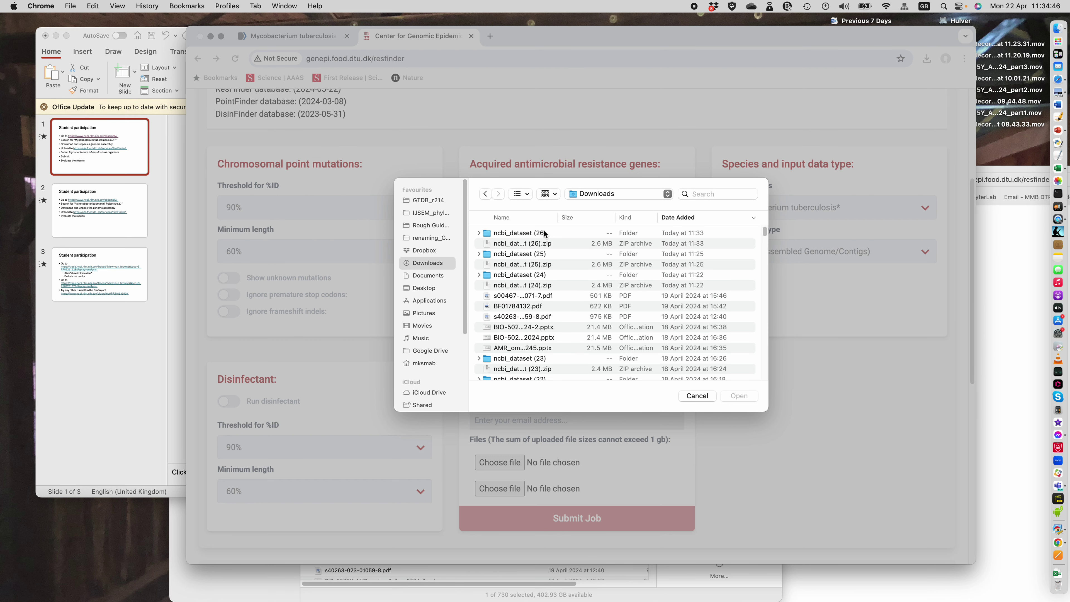
pyautogui.doubleClick(544, 232)
pyautogui.doubleClick(516, 236)
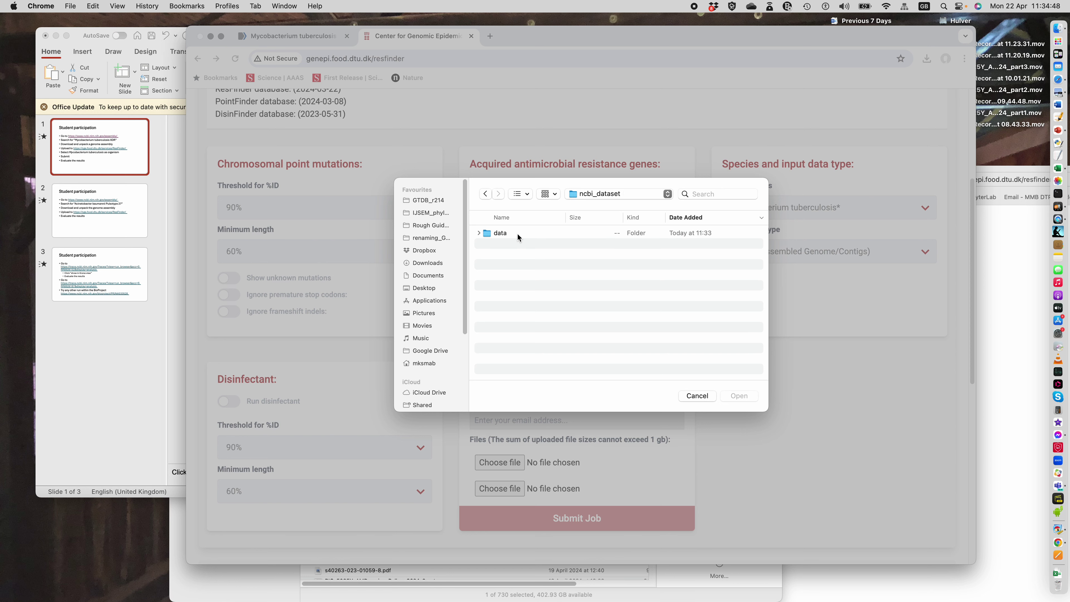
pyautogui.doubleClick(507, 232)
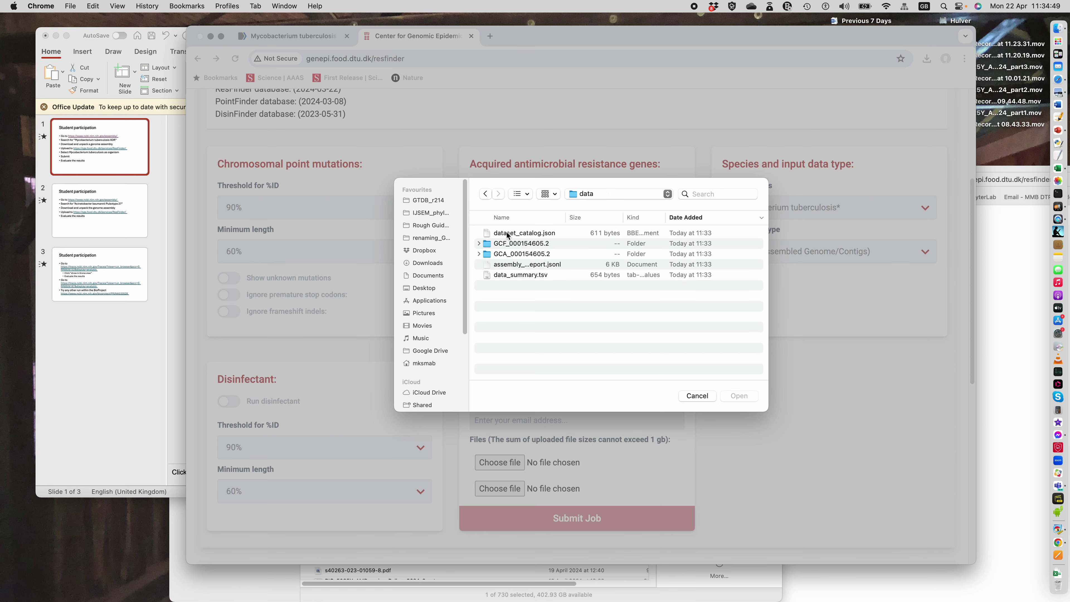
pyautogui.doubleClick(547, 244)
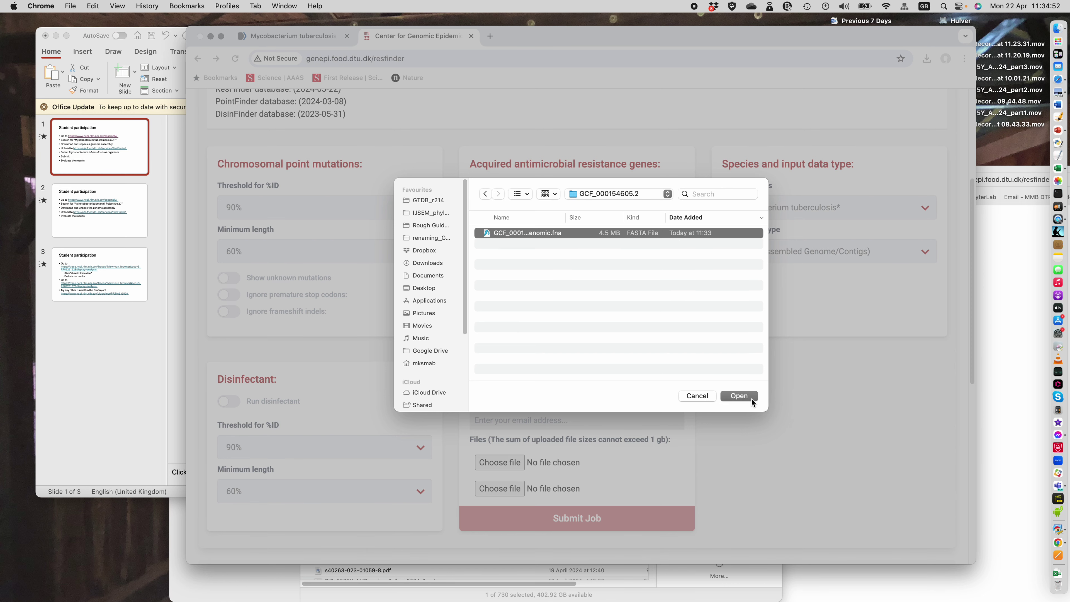
pyautogui.click(751, 398)
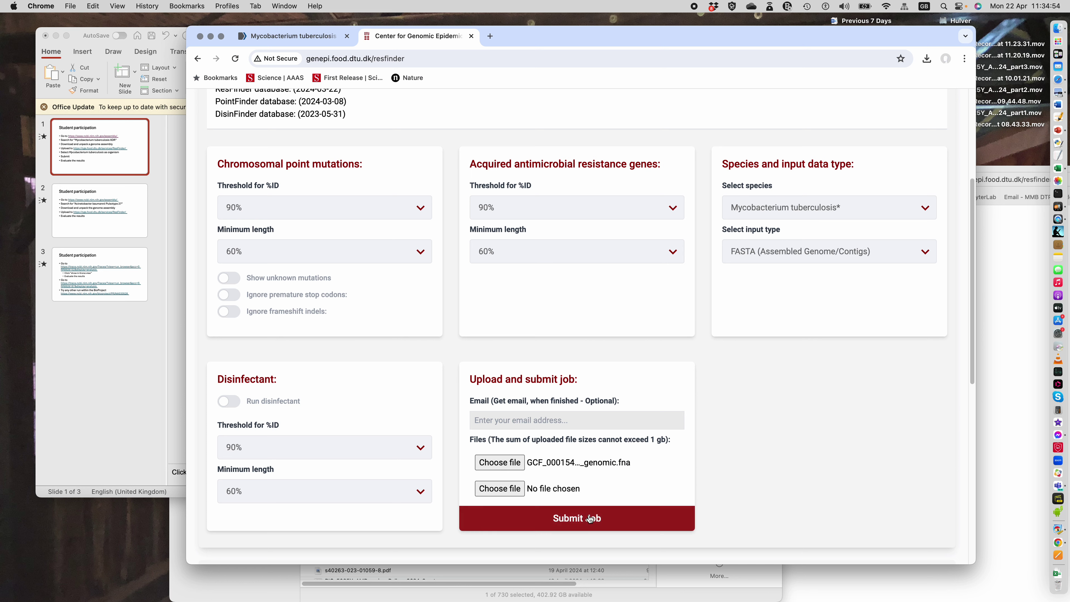
pyautogui.click(589, 518)
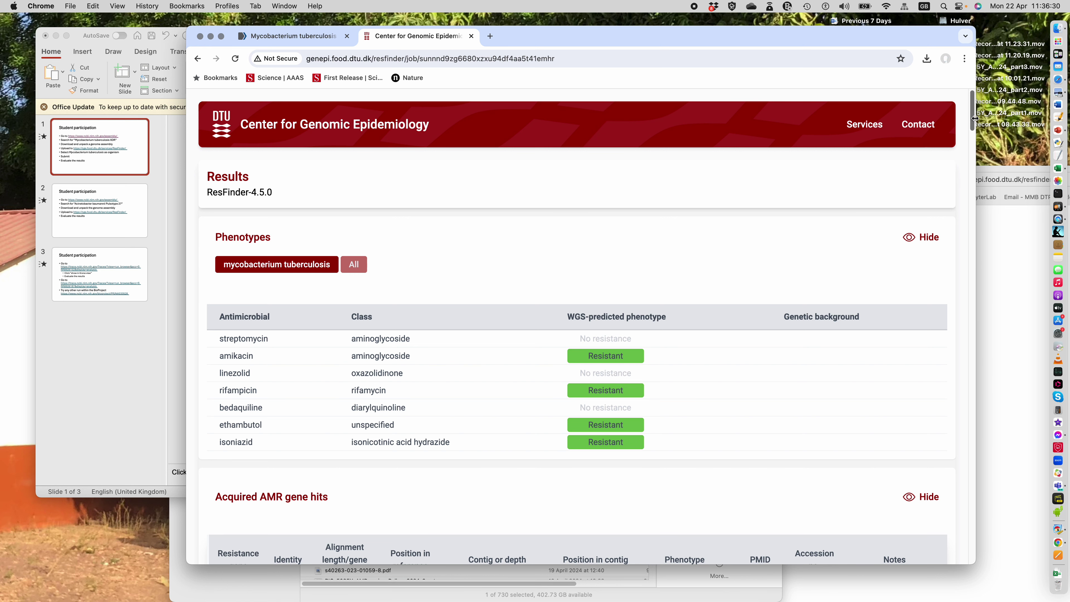
# Scroll to the Acquired AMR gene hits listing aac(2')-Ic and erm(37)
pyautogui.moveTo(972, 115); pyautogui.dragTo(969, 129)
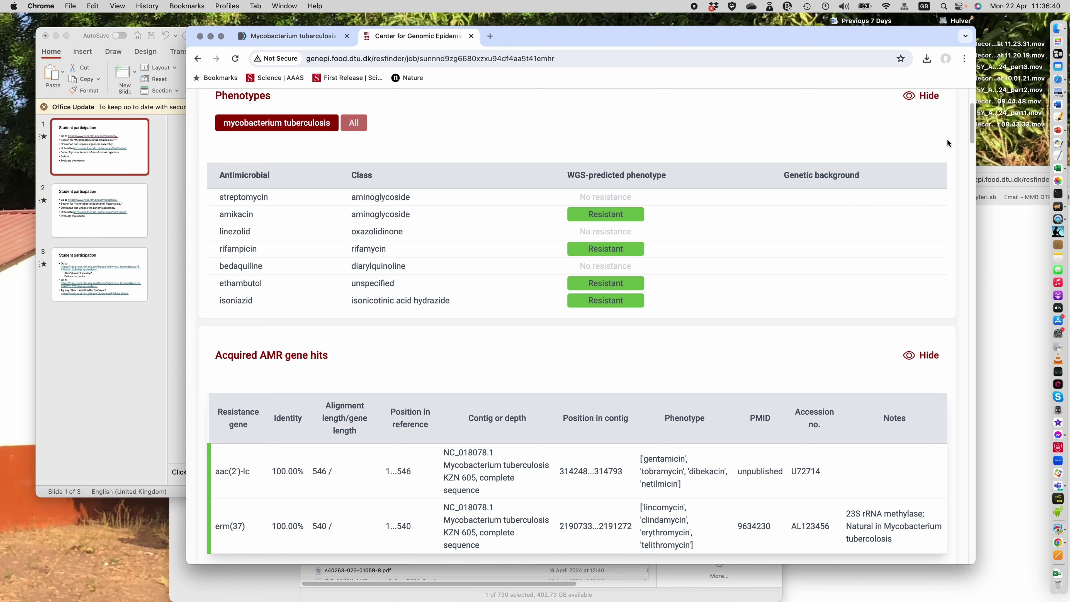
pyautogui.moveTo(971, 129); pyautogui.dragTo(968, 146)
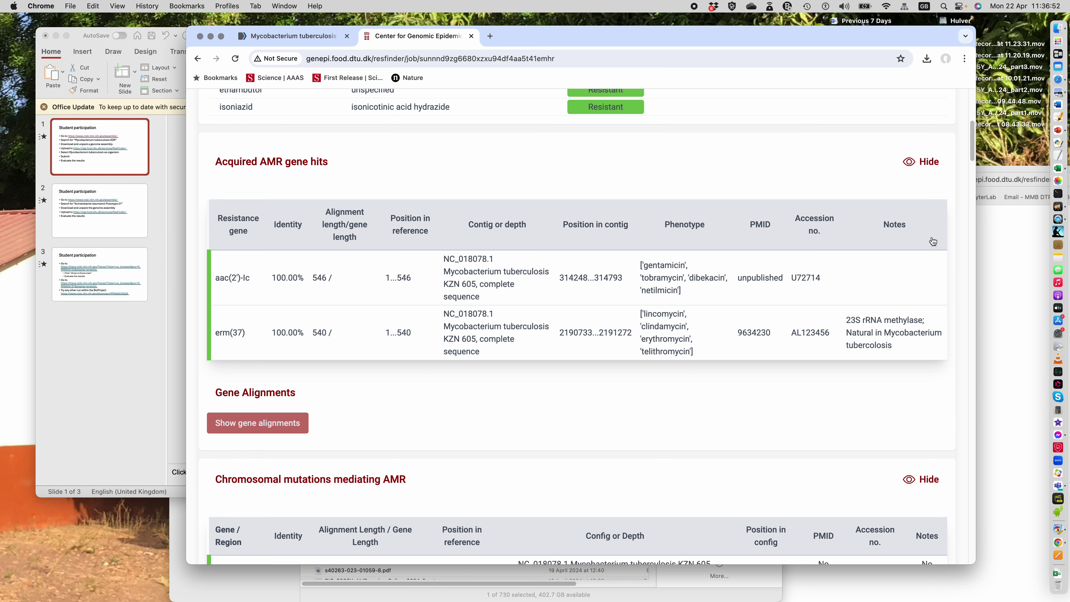
# Scroll through the chromosomal mutation tables to embB p.M306V and gyrA p.A90V
pyautogui.moveTo(972, 137); pyautogui.dragTo(959, 192)
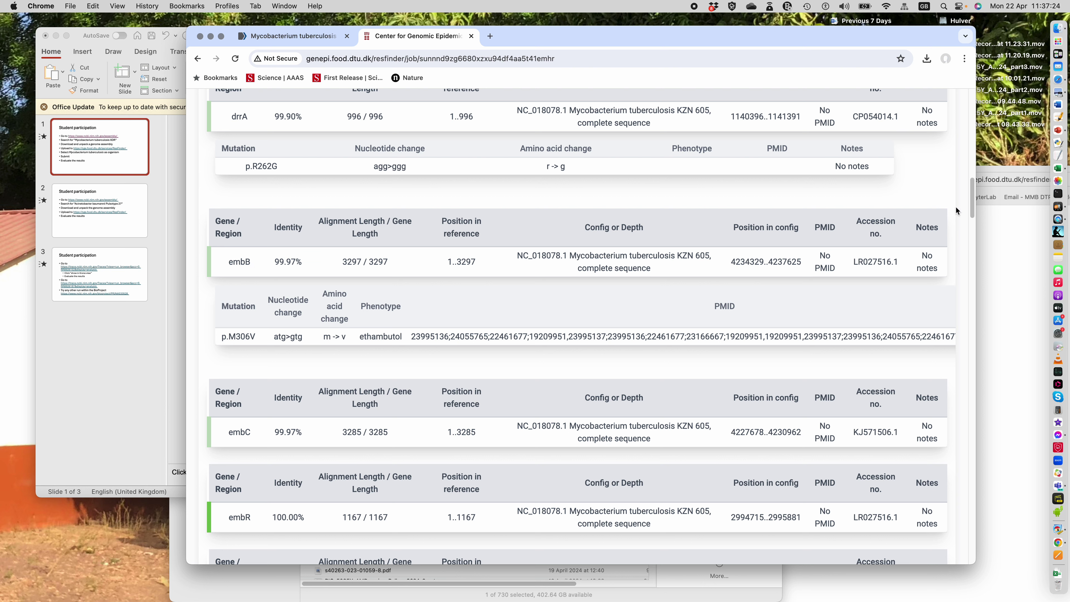
pyautogui.moveTo(970, 201); pyautogui.dragTo(967, 241)
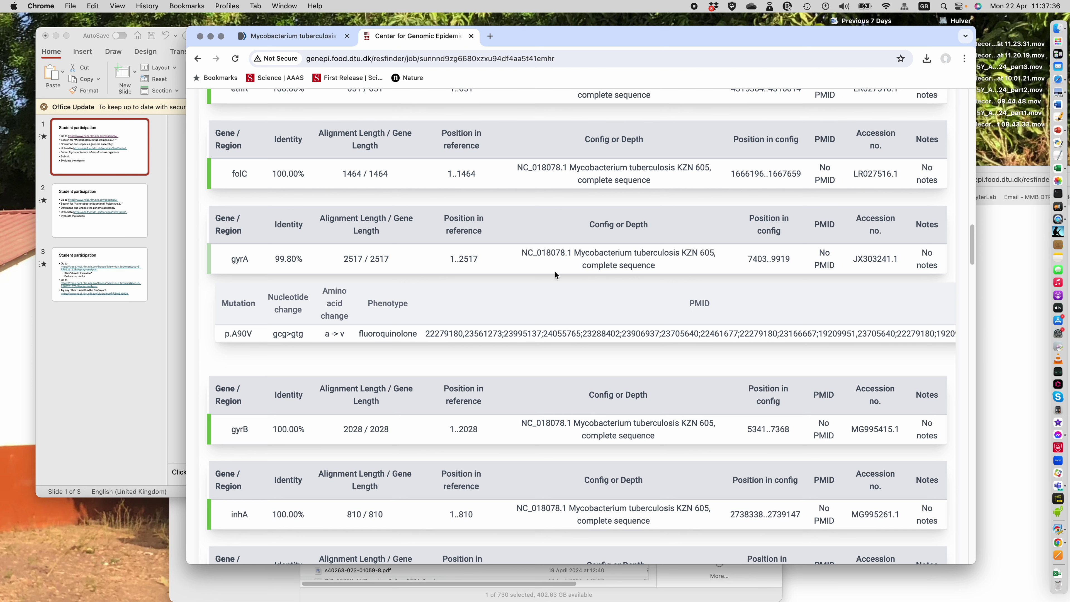
# Scroll past the rpoB and pncA mutations to the Downloads and Input Parameters sections
pyautogui.moveTo(972, 234); pyautogui.dragTo(965, 300)
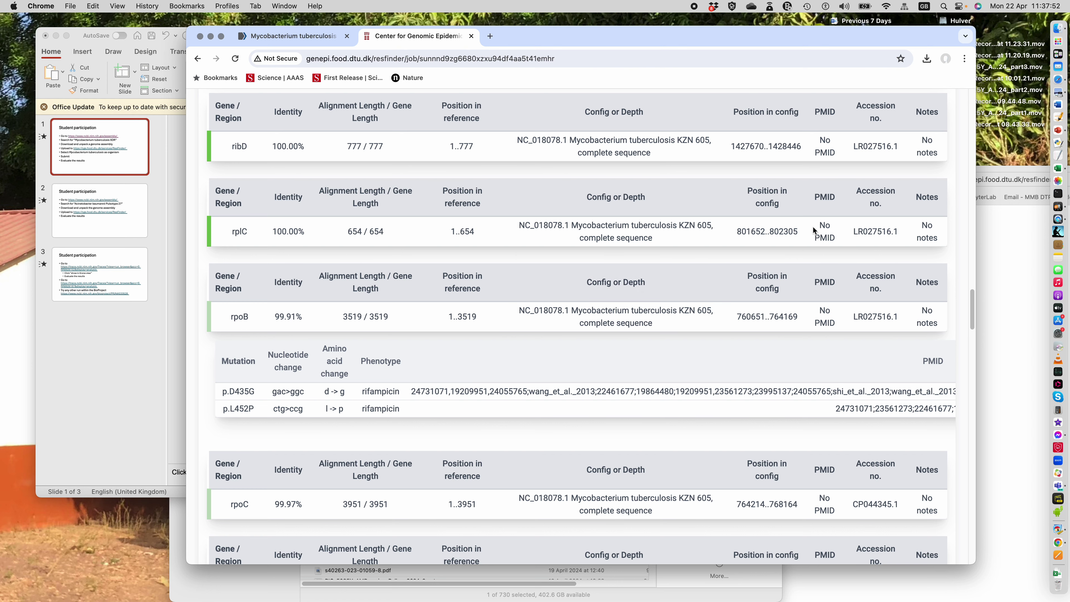
pyautogui.moveTo(971, 313); pyautogui.dragTo(967, 485)
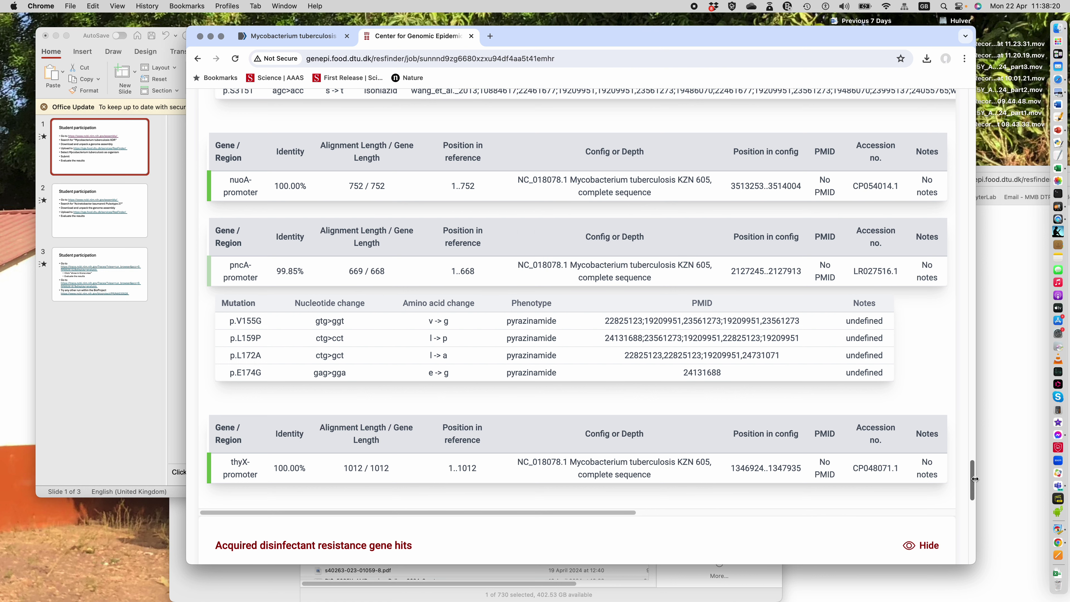
pyautogui.moveTo(971, 475); pyautogui.dragTo(808, 134)
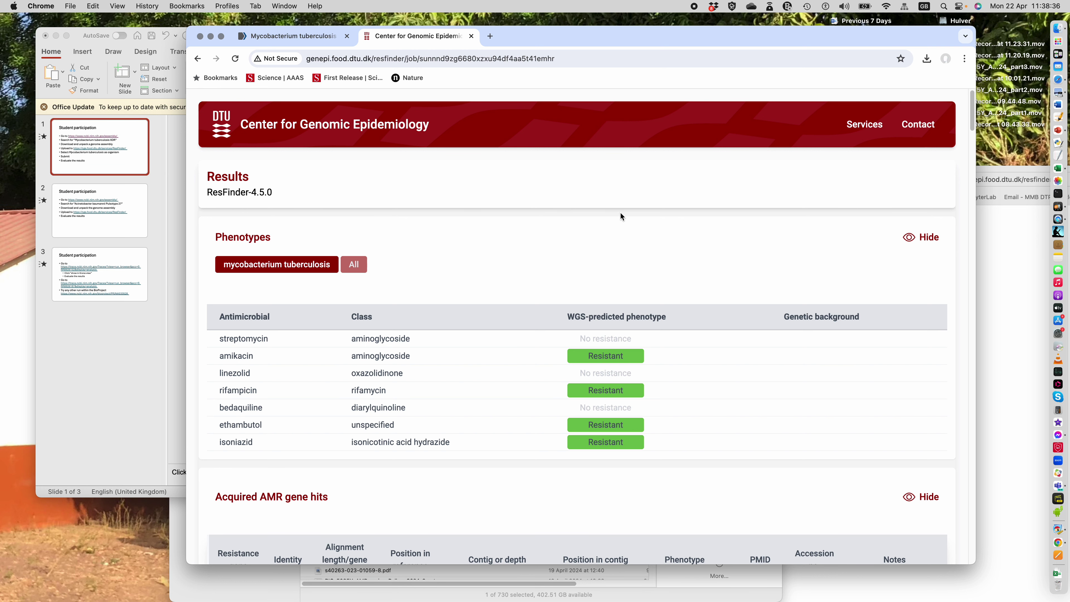
# Show slide 2, return the NCBI tab to the search, and select 'Acinetobacter baumannii Pulsotype 27'
pyautogui.click(179, 203)
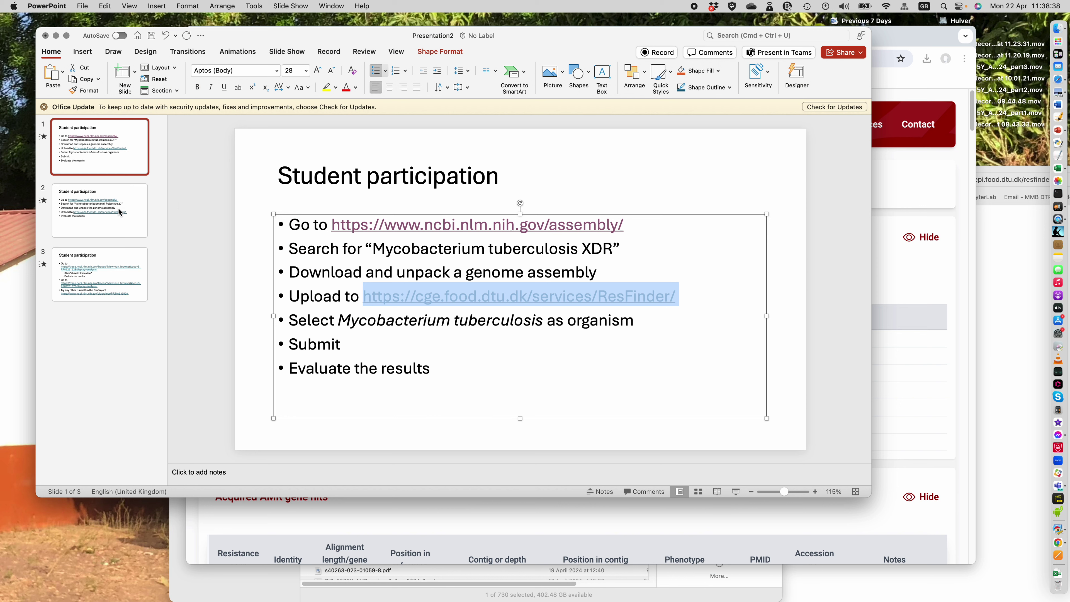
pyautogui.click(115, 224)
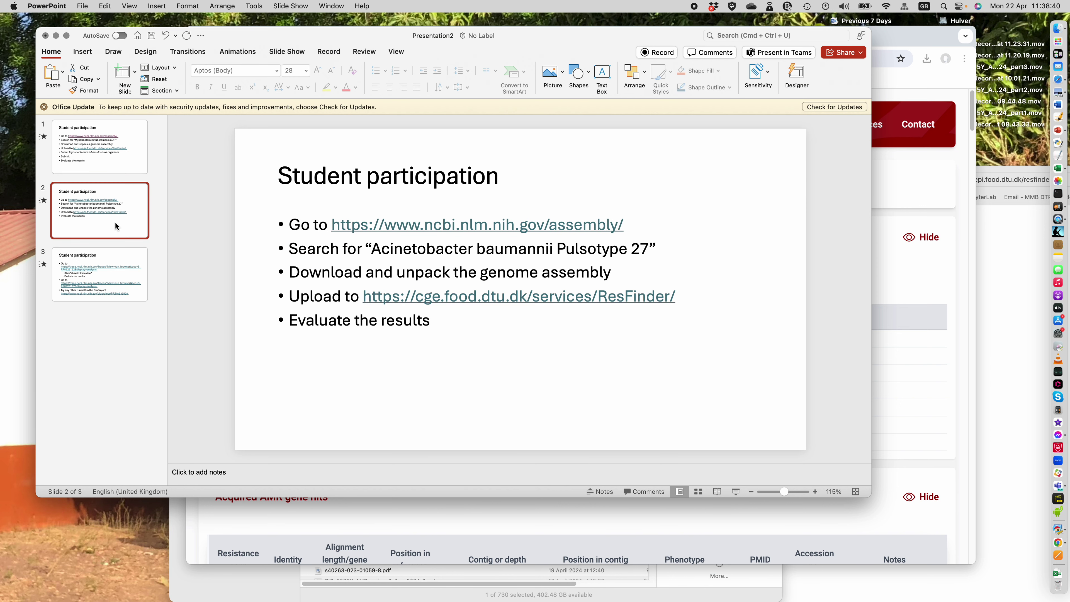
pyautogui.click(905, 152)
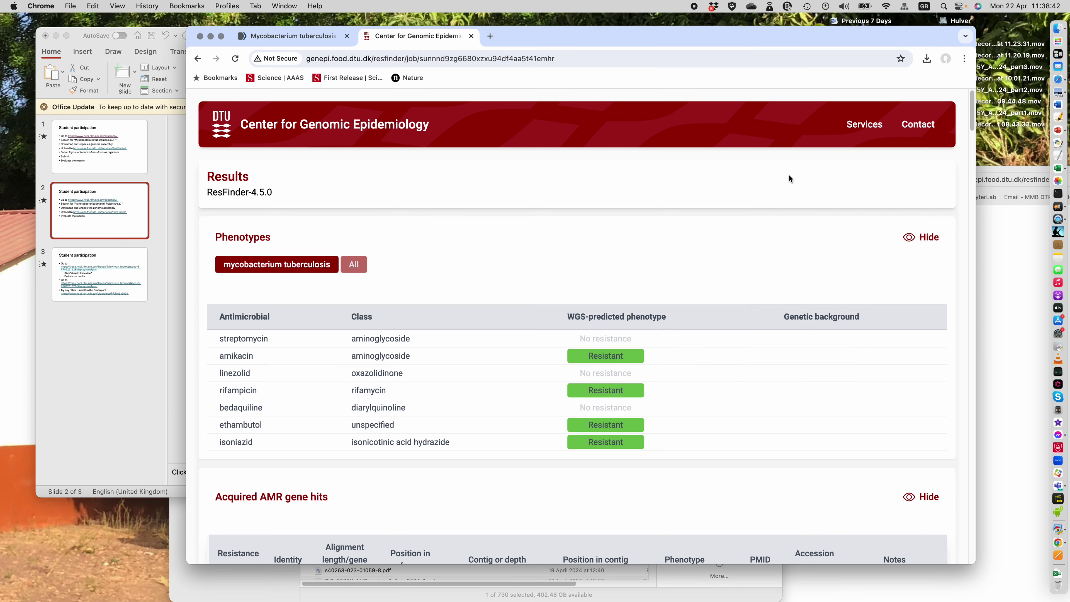
pyautogui.click(318, 39)
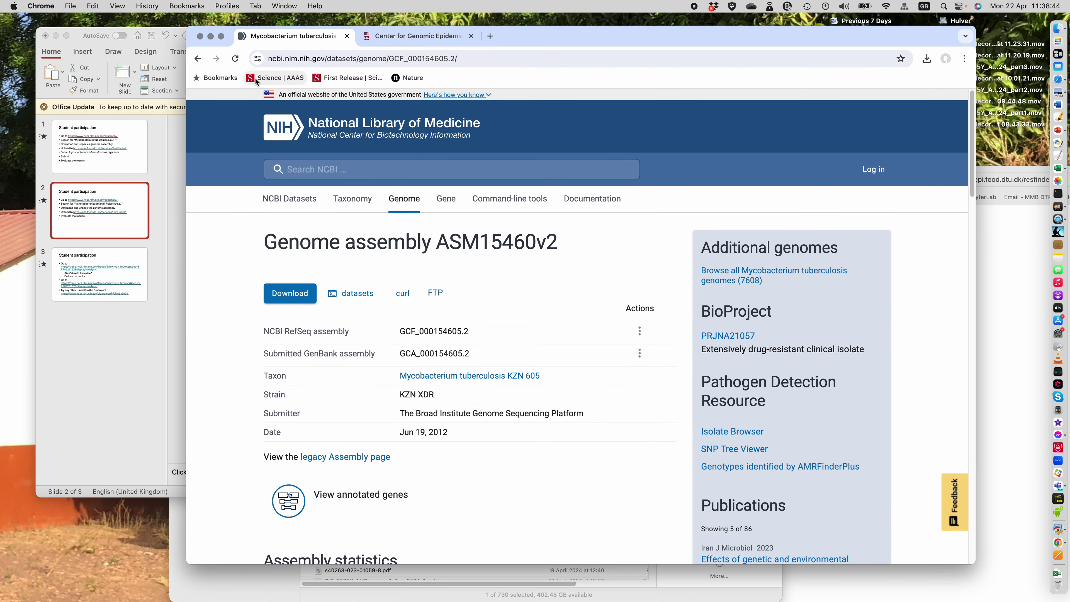
pyautogui.click(200, 63)
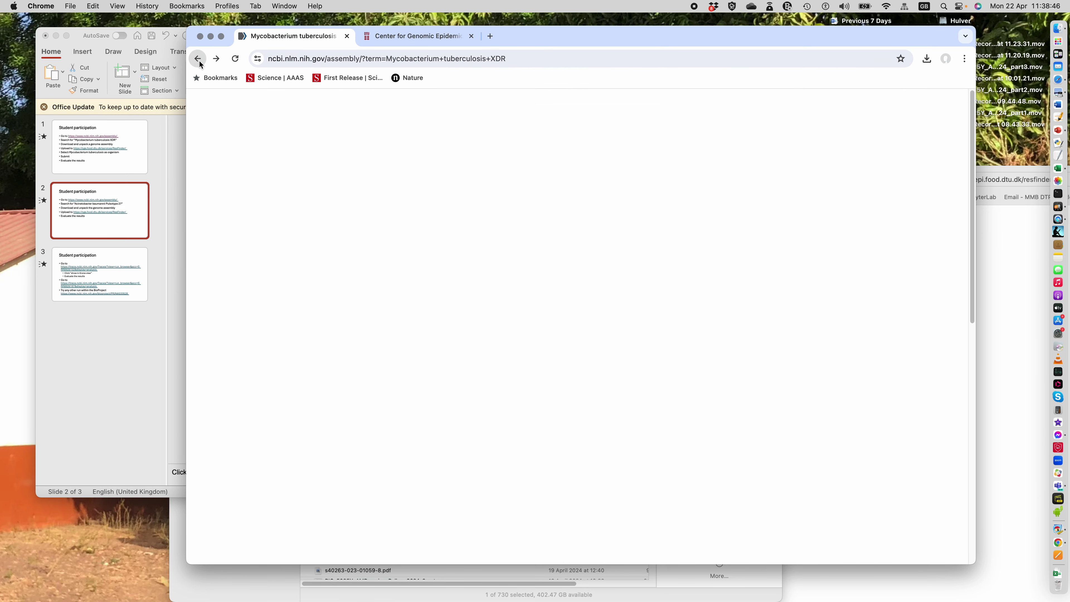
pyautogui.click(175, 184)
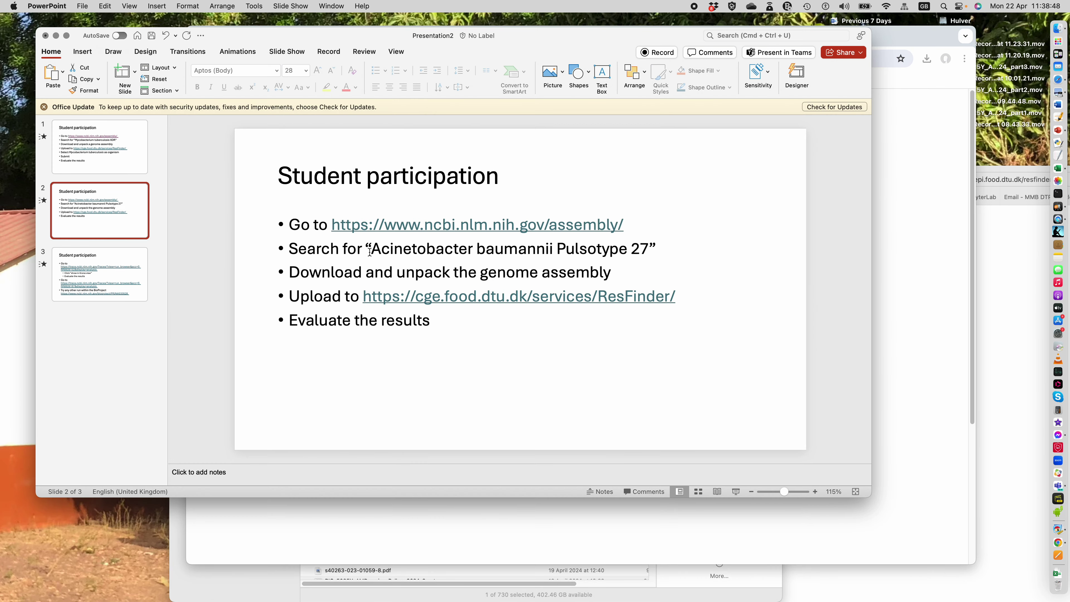
pyautogui.moveTo(371, 252); pyautogui.dragTo(651, 249)
pyautogui.press('super+c')
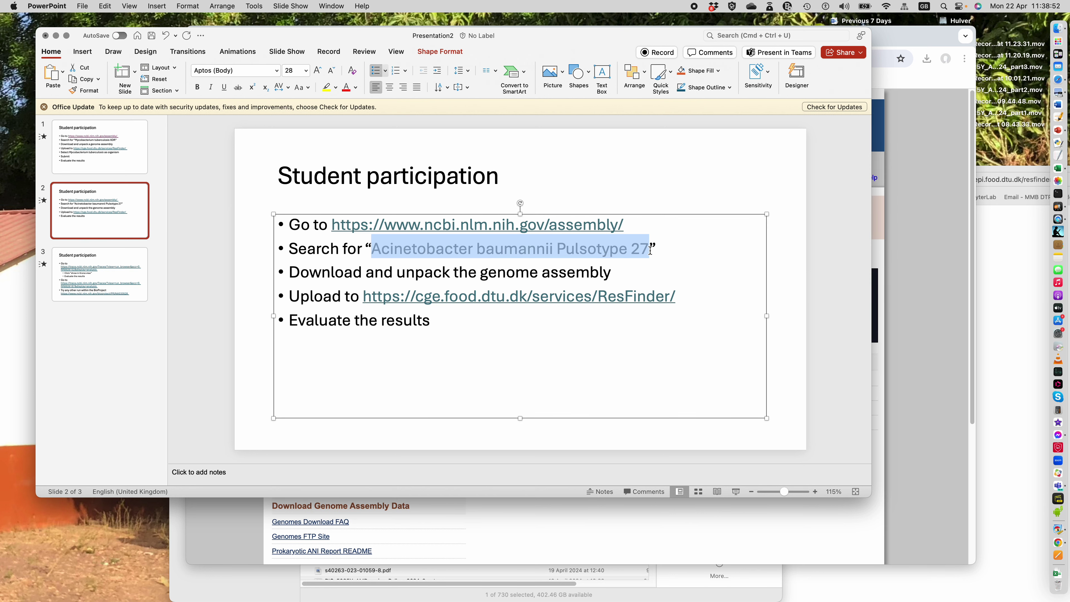
# Search NCBI Assembly for the Acinetobacter baumannii Pulsotype 27 strain
pyautogui.click(881, 387)
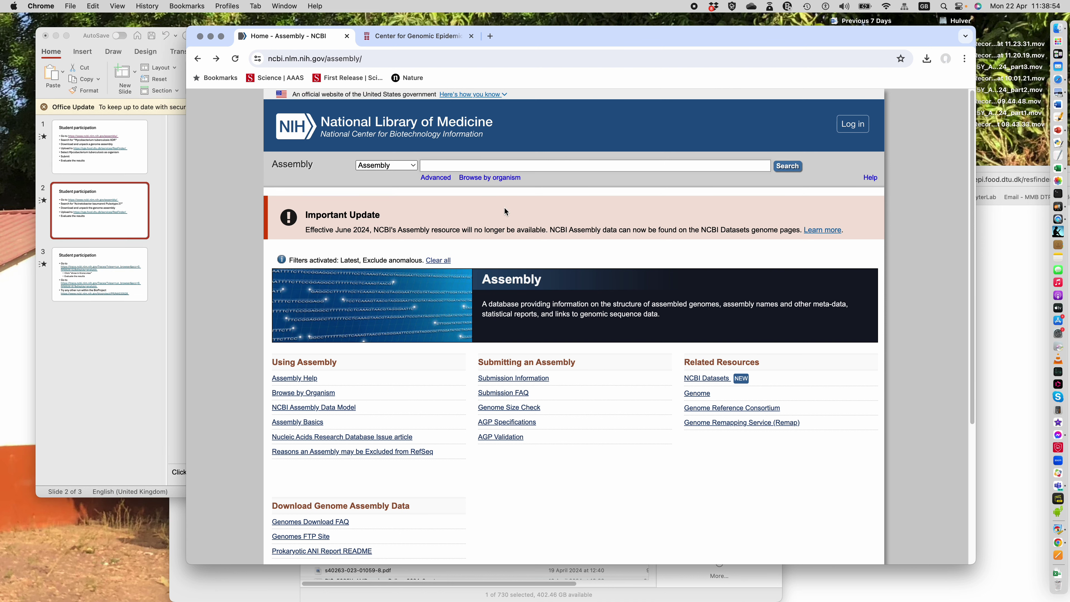
pyautogui.press('super+v')
pyautogui.click(786, 168)
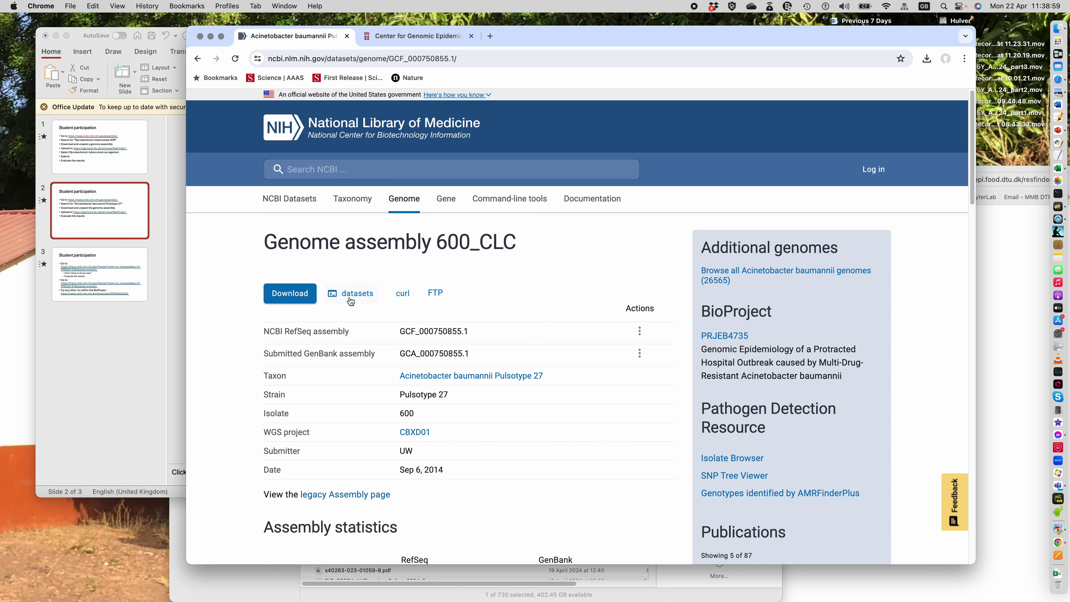
# Download the 600_CLC genome sequence package and unzip ncbi_dataset (27).zip
pyautogui.click(296, 299)
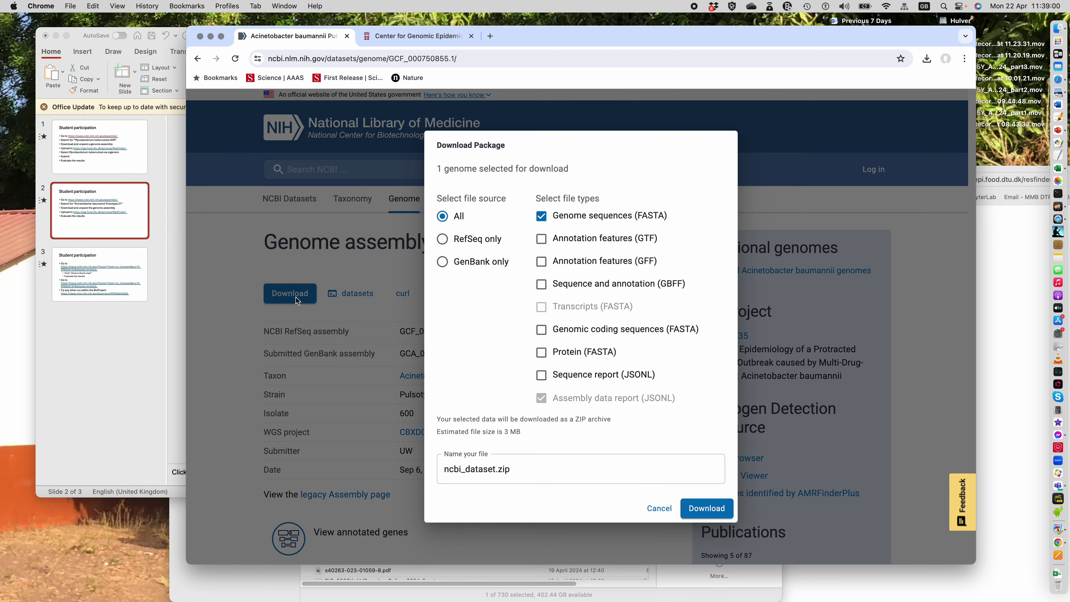
pyautogui.click(706, 508)
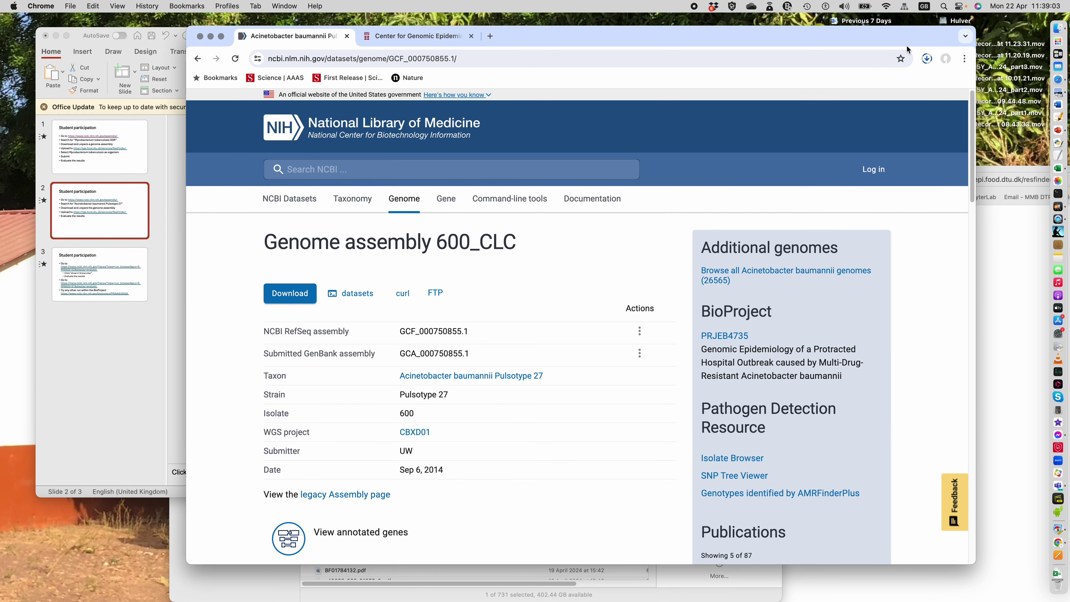
pyautogui.click(1057, 28)
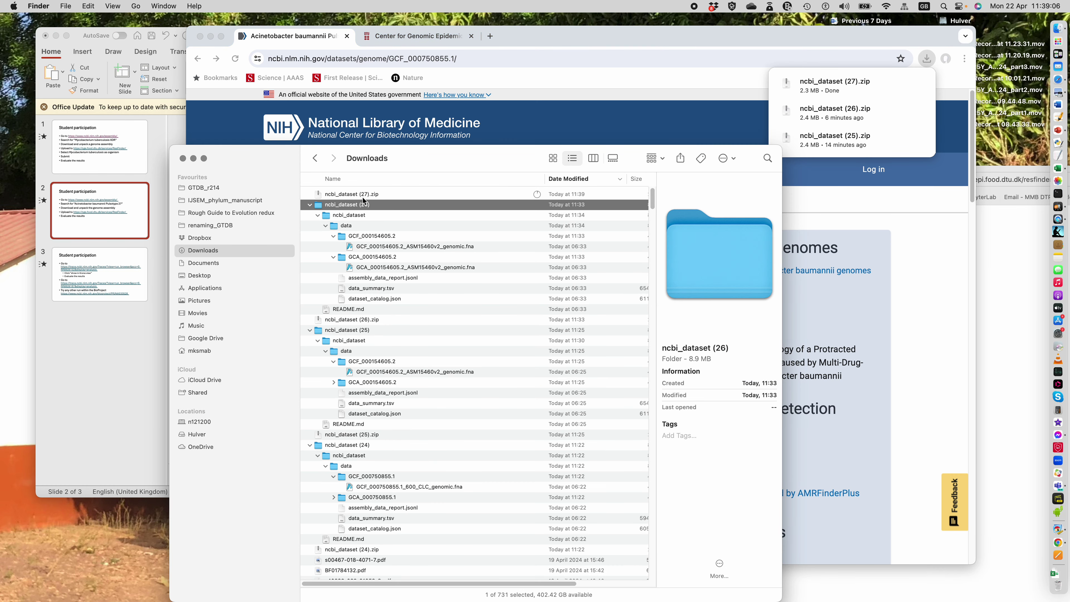
pyautogui.doubleClick(363, 194)
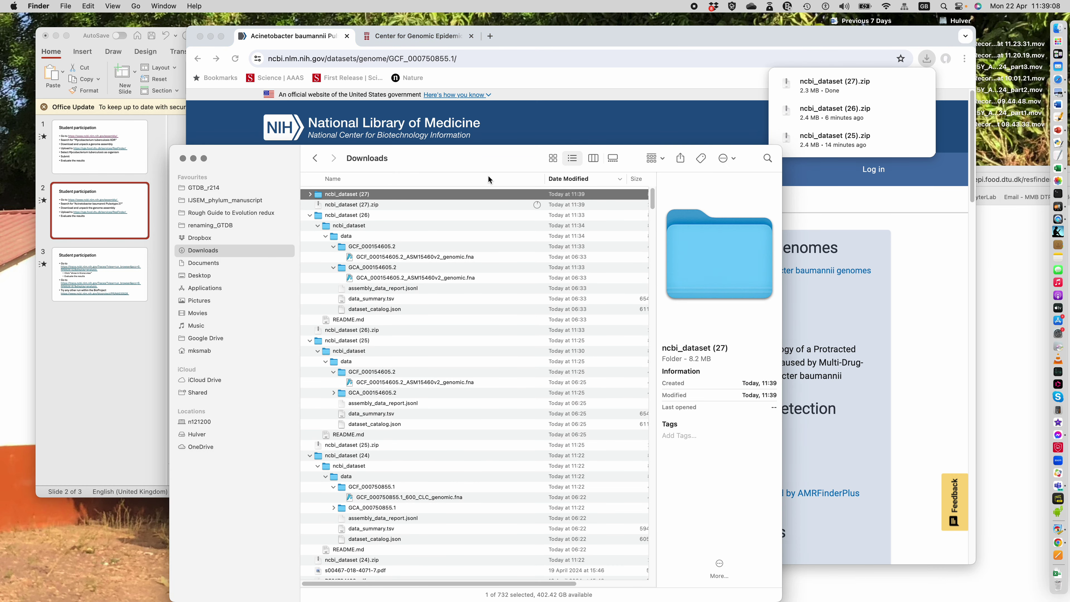
pyautogui.click(935, 260)
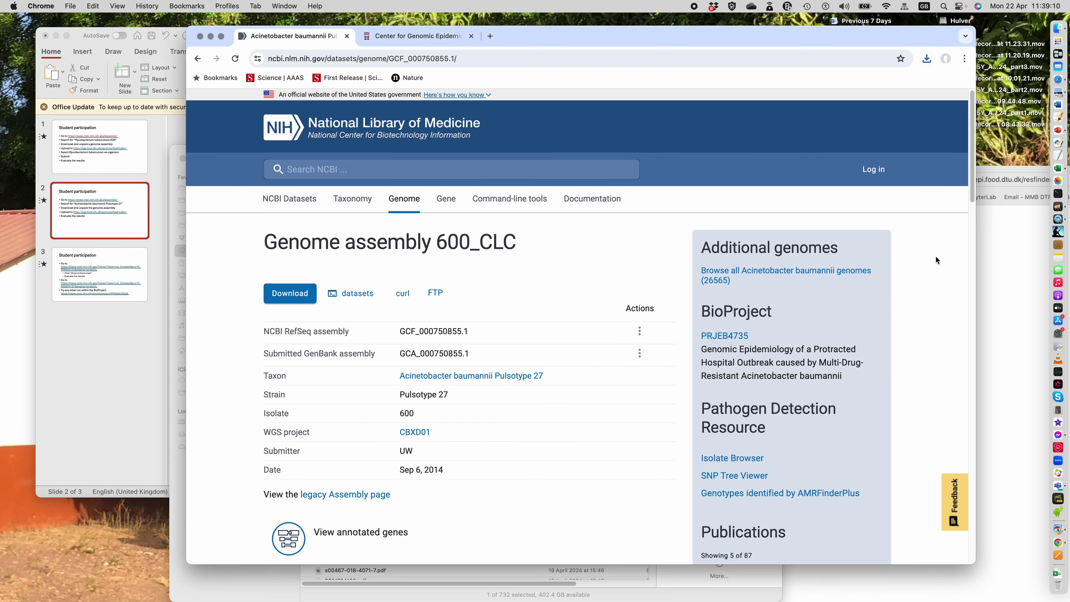
# Reload the ResFinder submission form to clear old inputs, keeping species set to Other
pyautogui.click(401, 38)
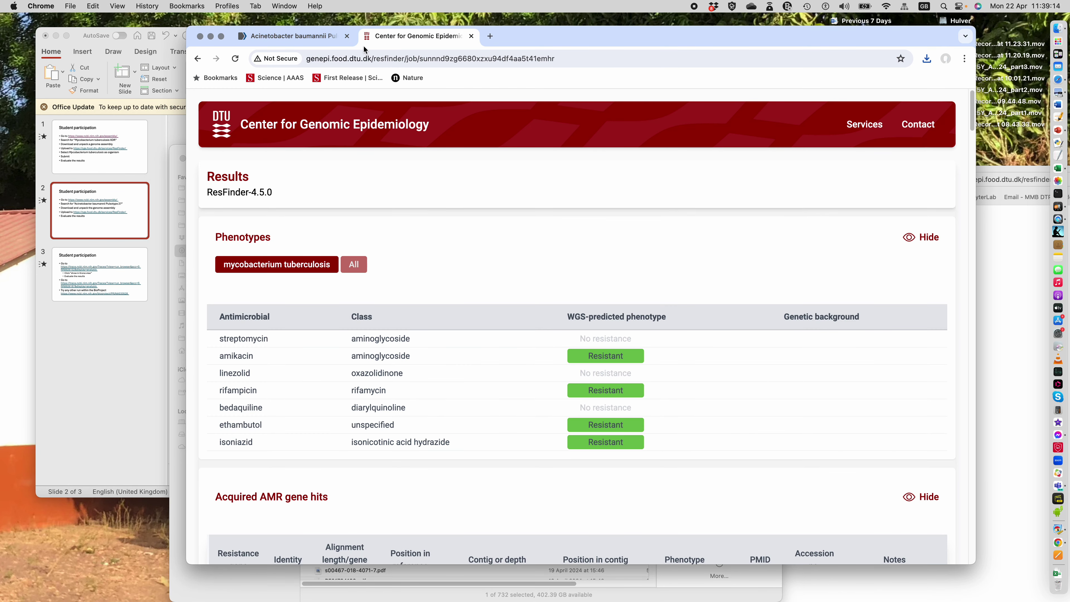
pyautogui.click(199, 60)
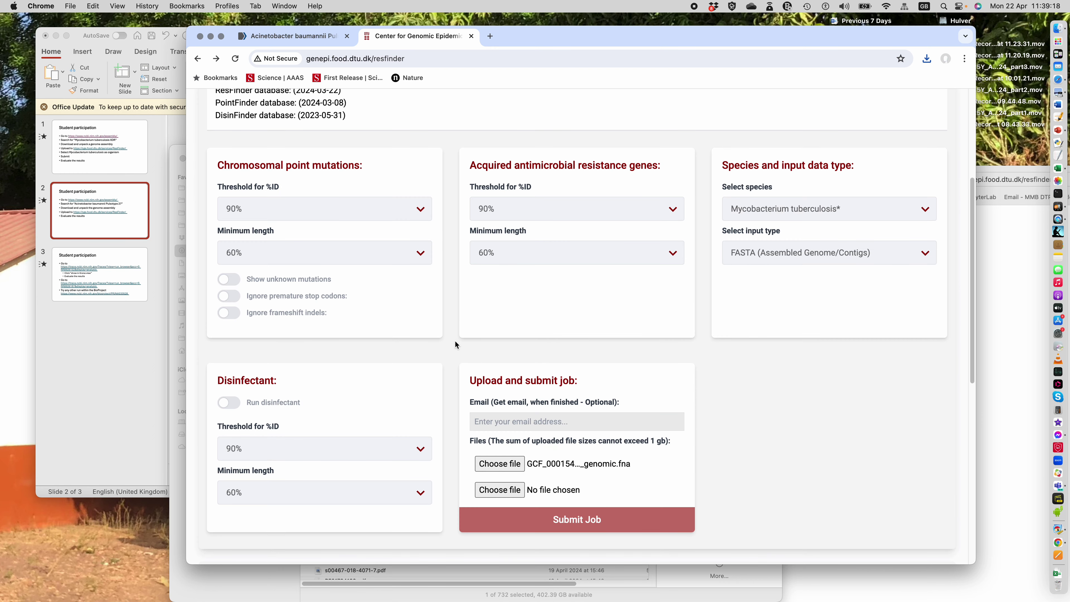
pyautogui.click(198, 58)
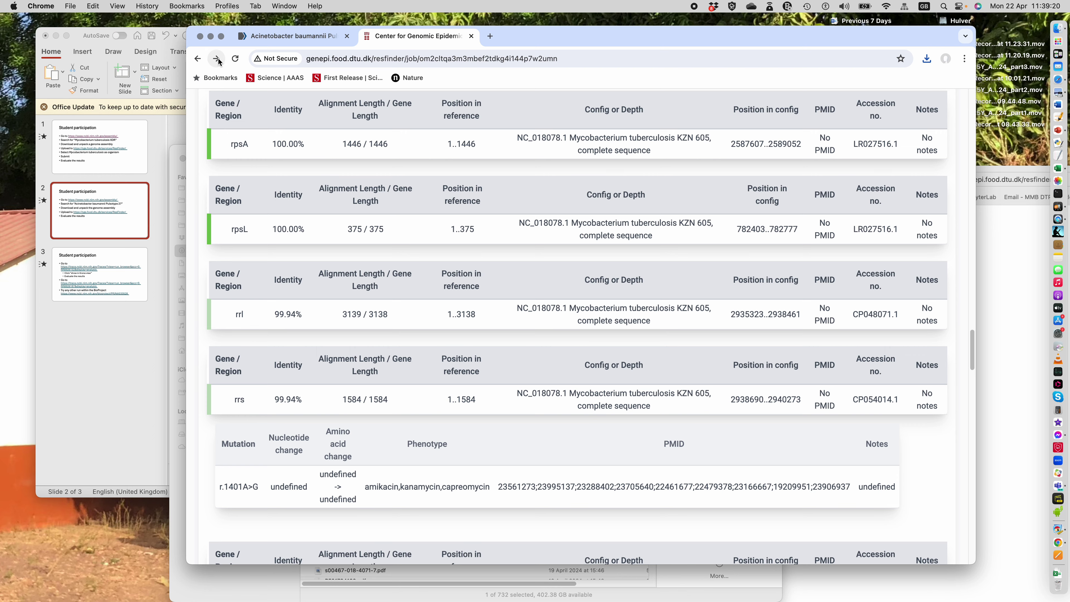
pyautogui.click(217, 59)
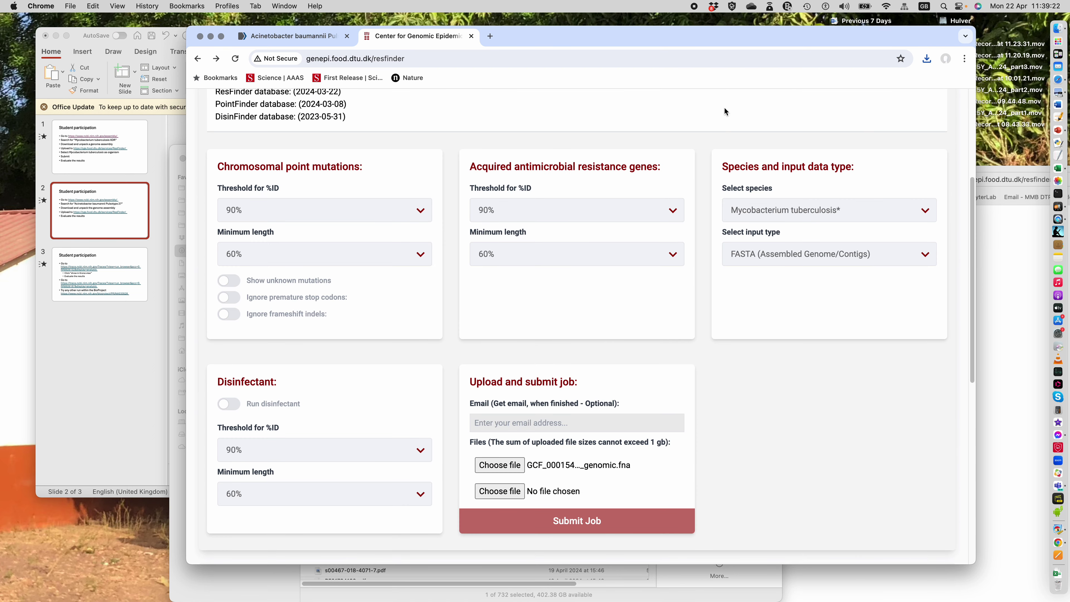
pyautogui.click(431, 55)
pyautogui.press('Return')
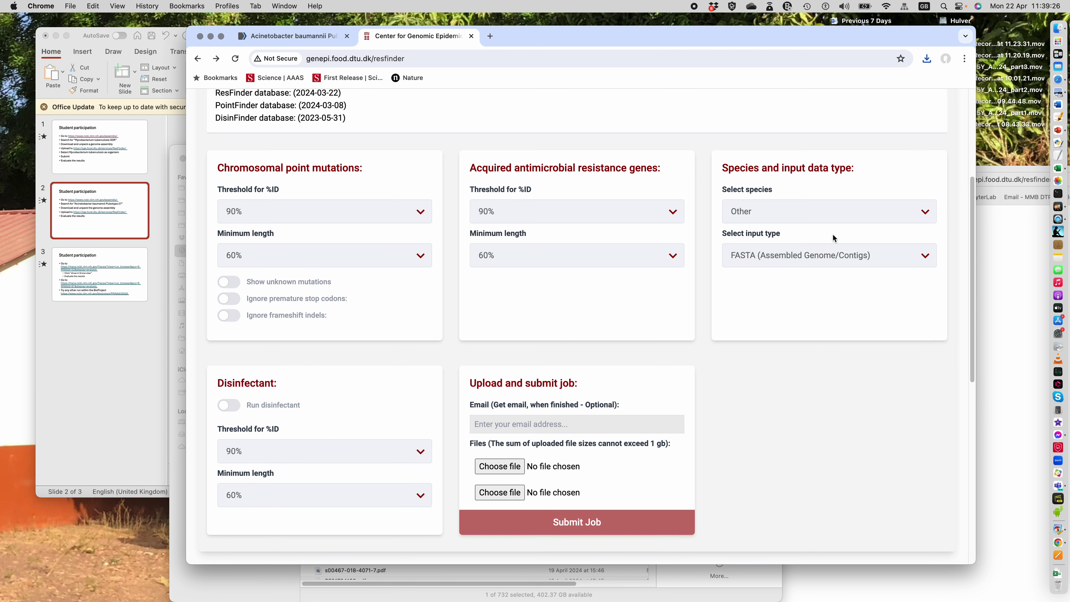
pyautogui.click(750, 213)
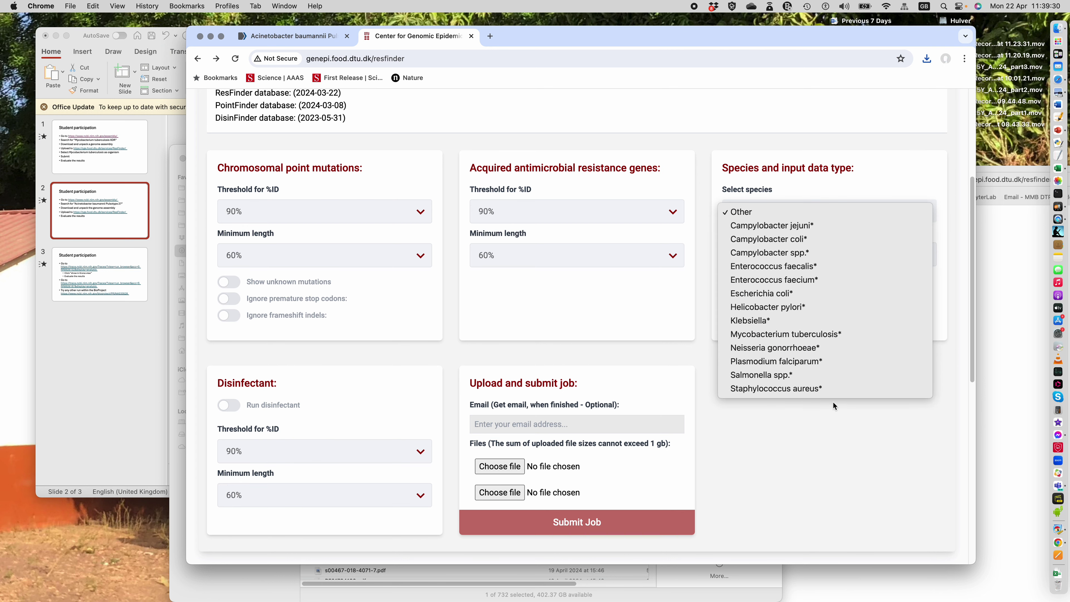
pyautogui.click(838, 450)
# Attach the genome FASTA from ncbi_dataset (27)/ncbi_dataset/data/GCF_000750855.1 for upload
pyautogui.click(507, 467)
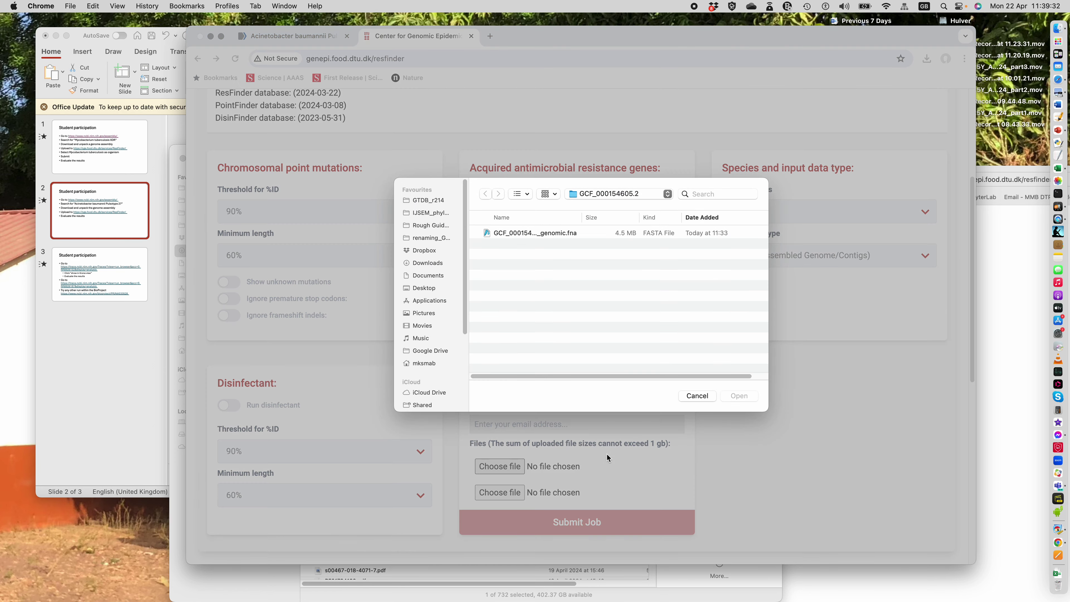
pyautogui.click(599, 195)
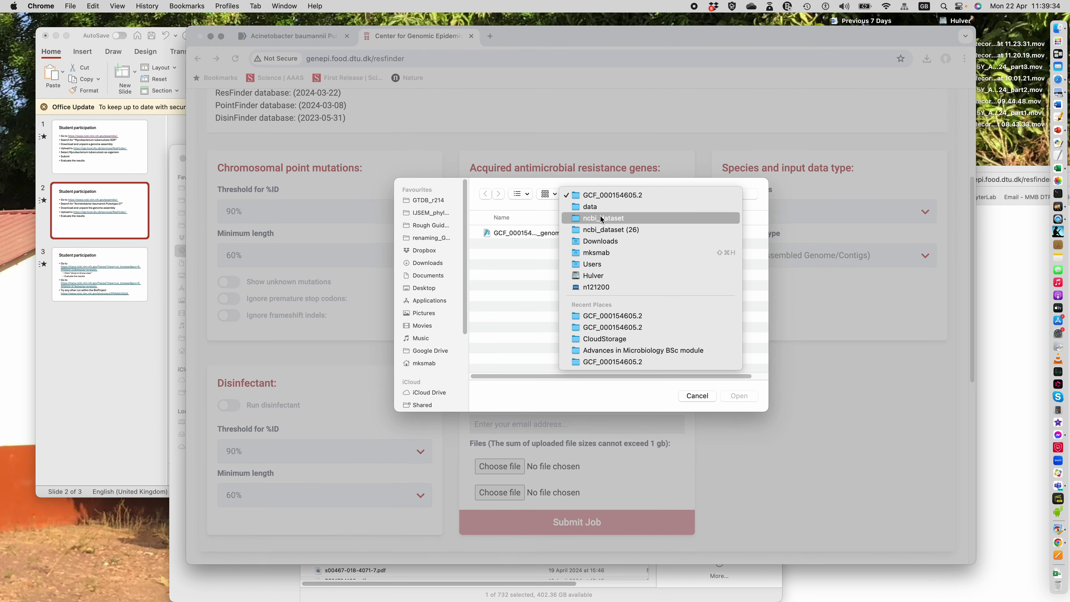
pyautogui.click(601, 230)
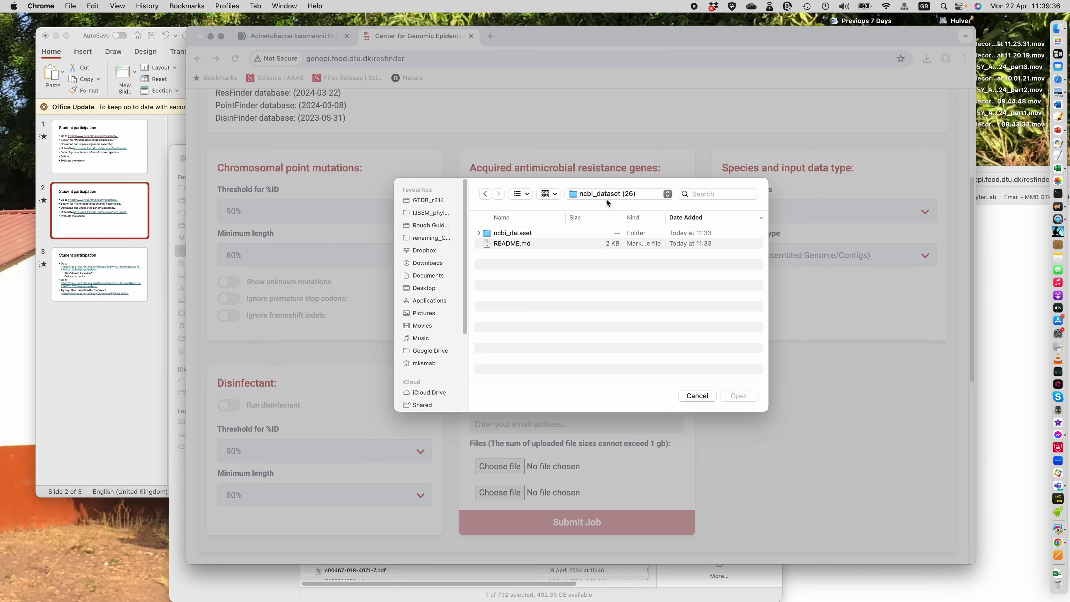
pyautogui.click(608, 196)
pyautogui.click(608, 207)
pyautogui.click(531, 234)
pyautogui.doubleClick(530, 233)
pyautogui.doubleClick(520, 233)
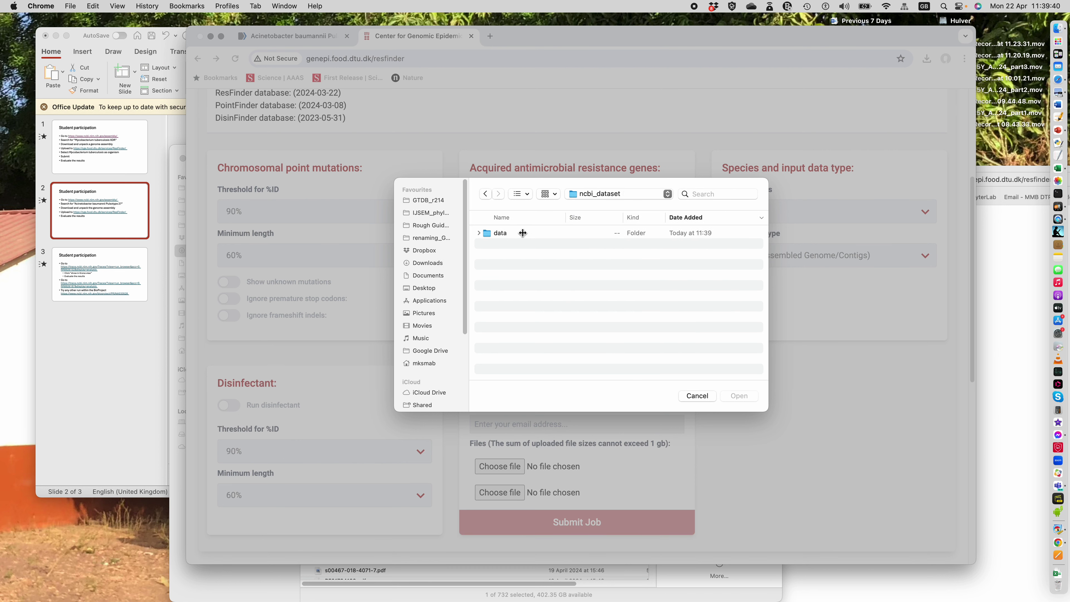
pyautogui.doubleClick(520, 233)
pyautogui.doubleClick(512, 243)
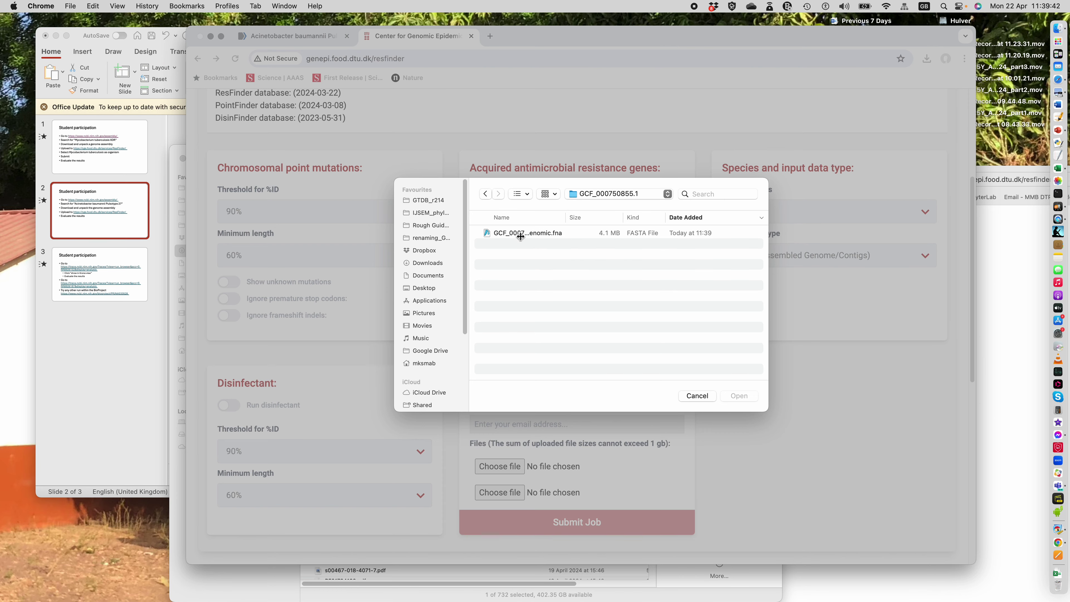
pyautogui.click(520, 233)
pyautogui.click(751, 395)
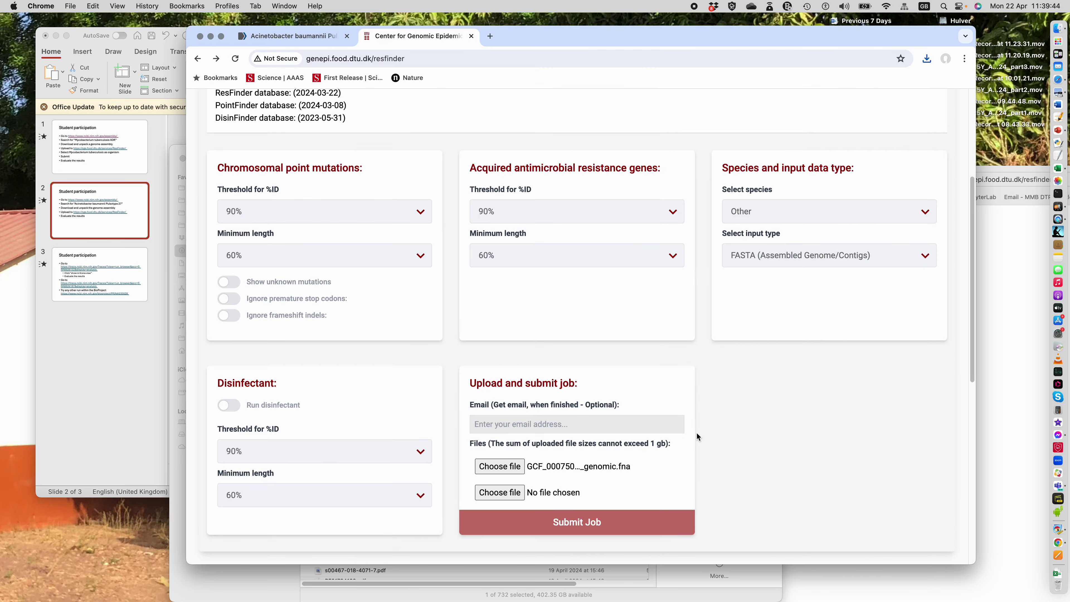
# Submit the GCF_000750855.1 genome and load its ResFinder aminoglycoside resistance results
pyautogui.click(582, 527)
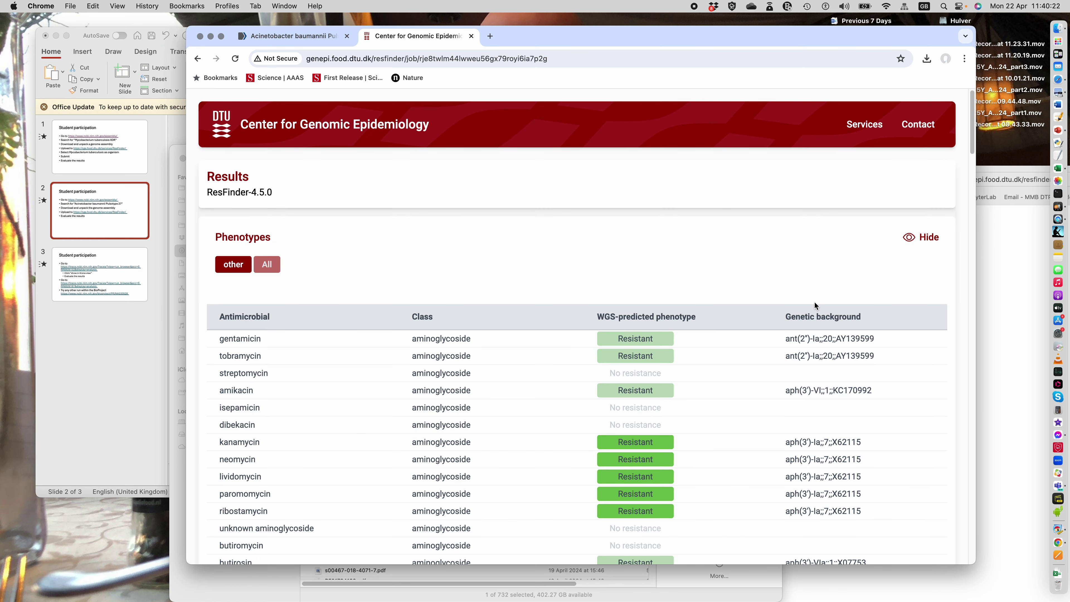
pyautogui.moveTo(972, 129); pyautogui.dragTo(973, 147)
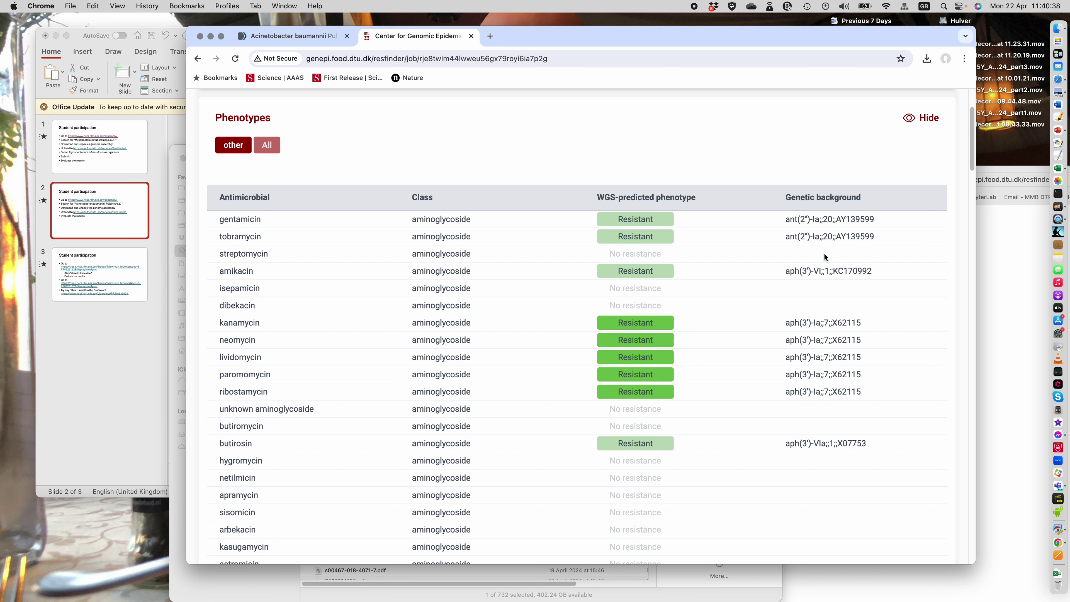
pyautogui.scroll(-5, 968, 188)
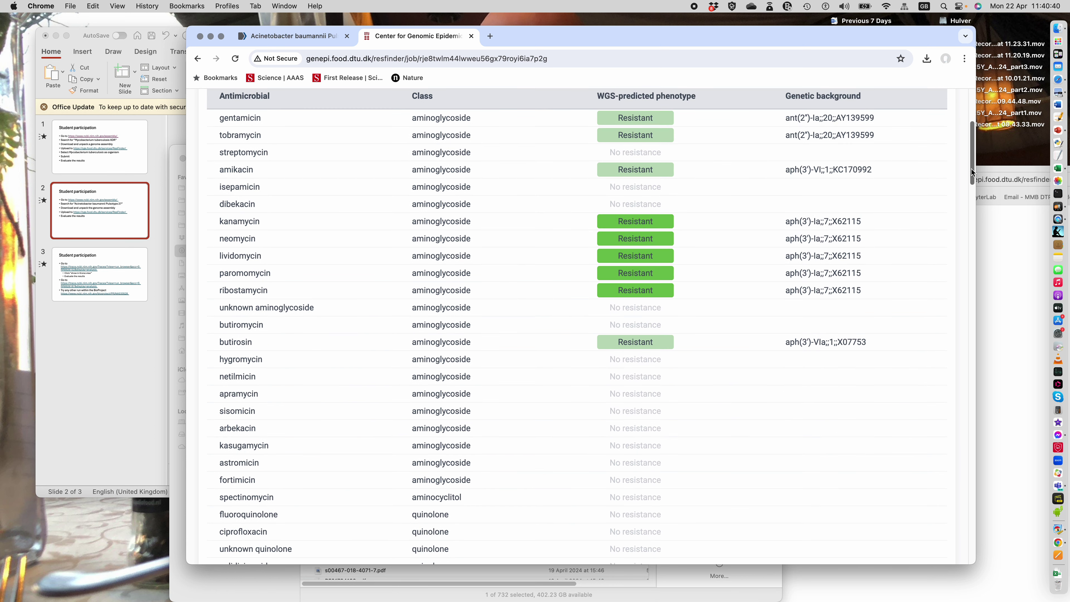
pyautogui.moveTo(969, 186); pyautogui.dragTo(961, 383)
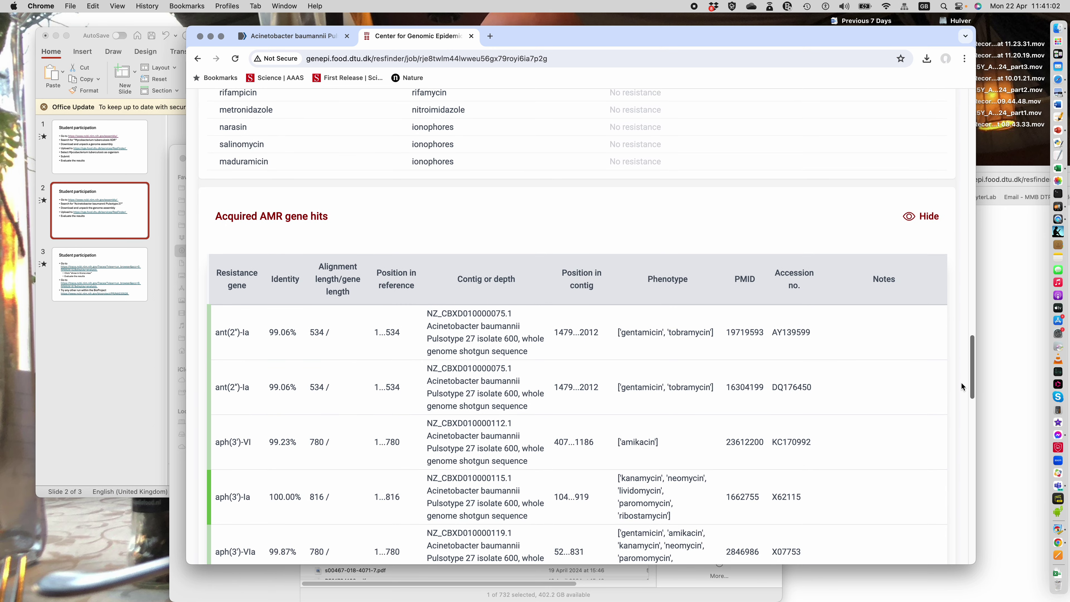
pyautogui.moveTo(961, 383); pyautogui.dragTo(956, 445)
pyautogui.scroll(-3, 955, 442)
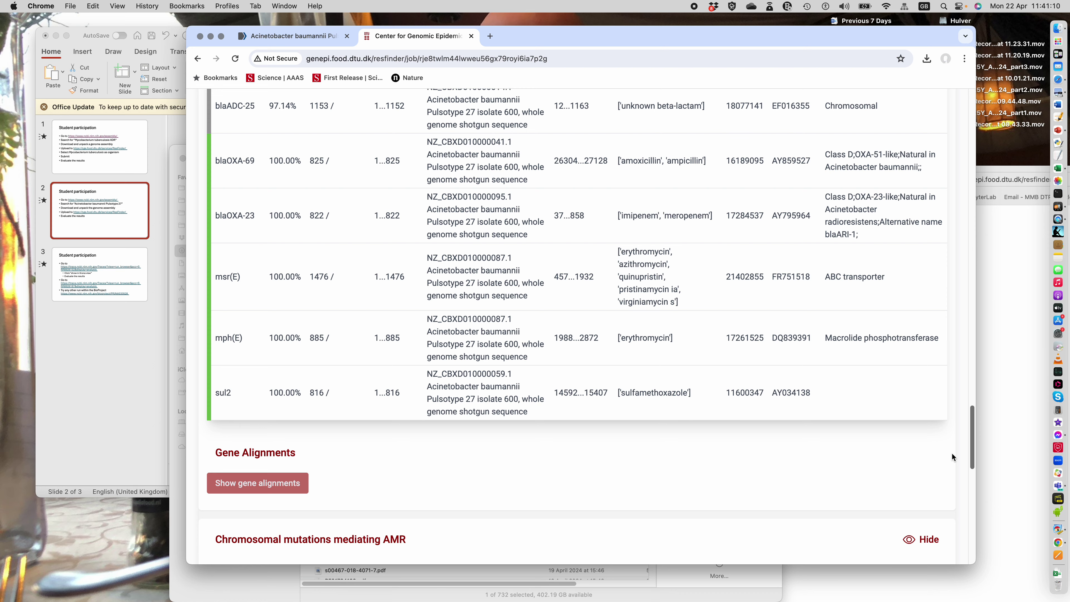
pyautogui.scroll(5, 952, 452)
pyautogui.scroll(4, 954, 417)
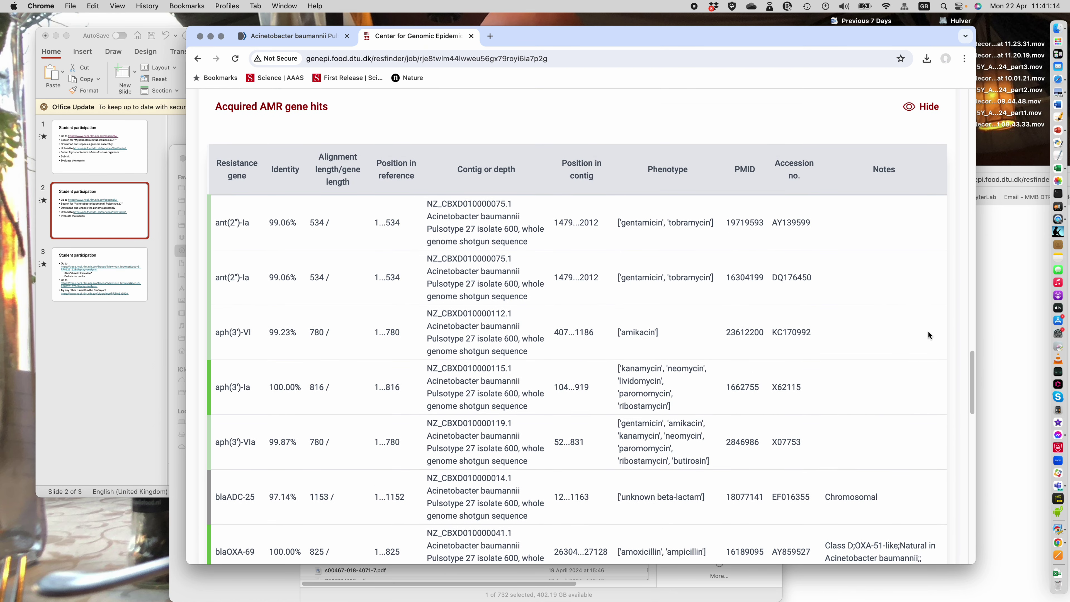
pyautogui.moveTo(972, 368); pyautogui.dragTo(978, 457)
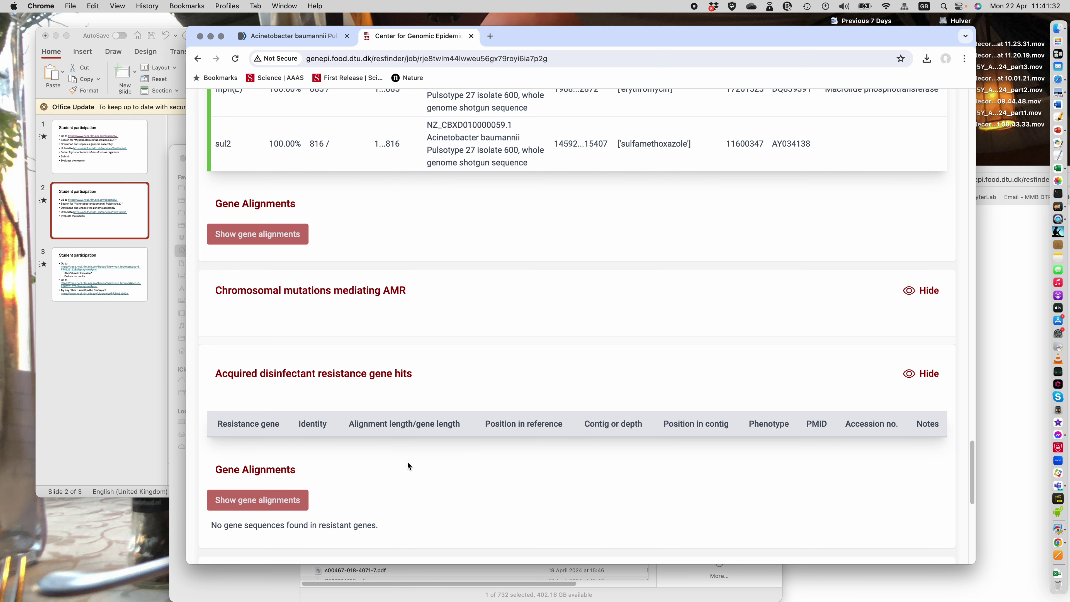
pyautogui.moveTo(972, 451); pyautogui.dragTo(853, 431)
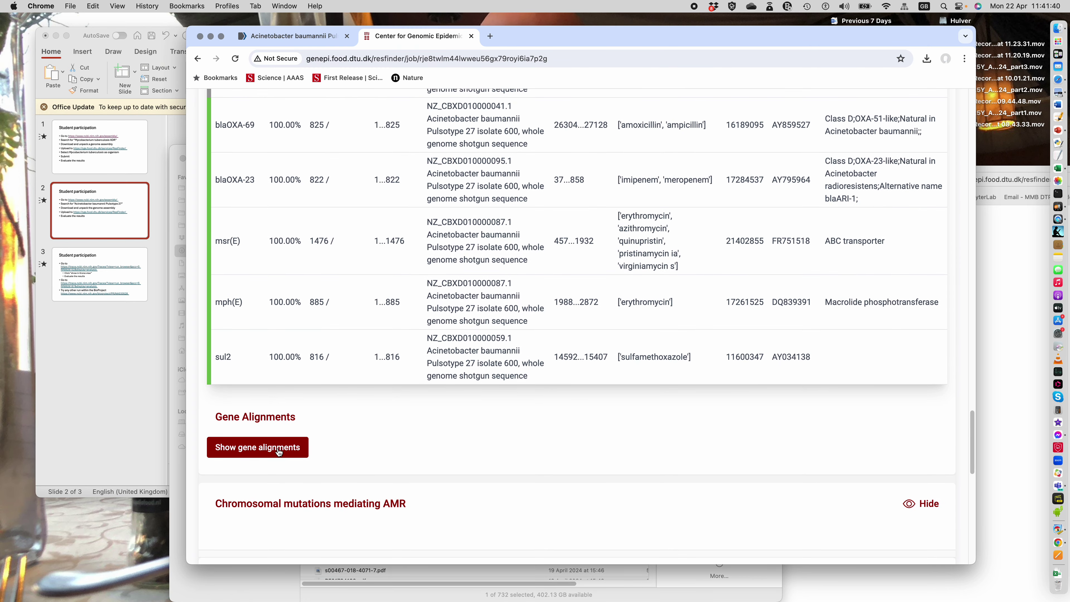
# Show the resistance gene alignments, beginning with ant(2'')-Ia, and scroll through them
pyautogui.click(258, 447)
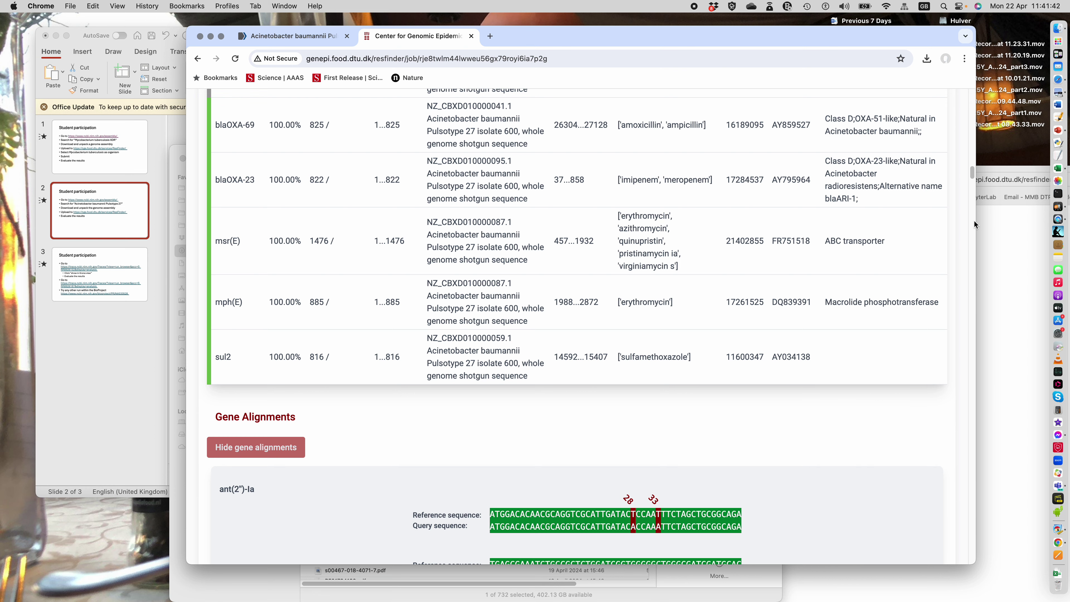
pyautogui.moveTo(971, 172); pyautogui.dragTo(939, 86)
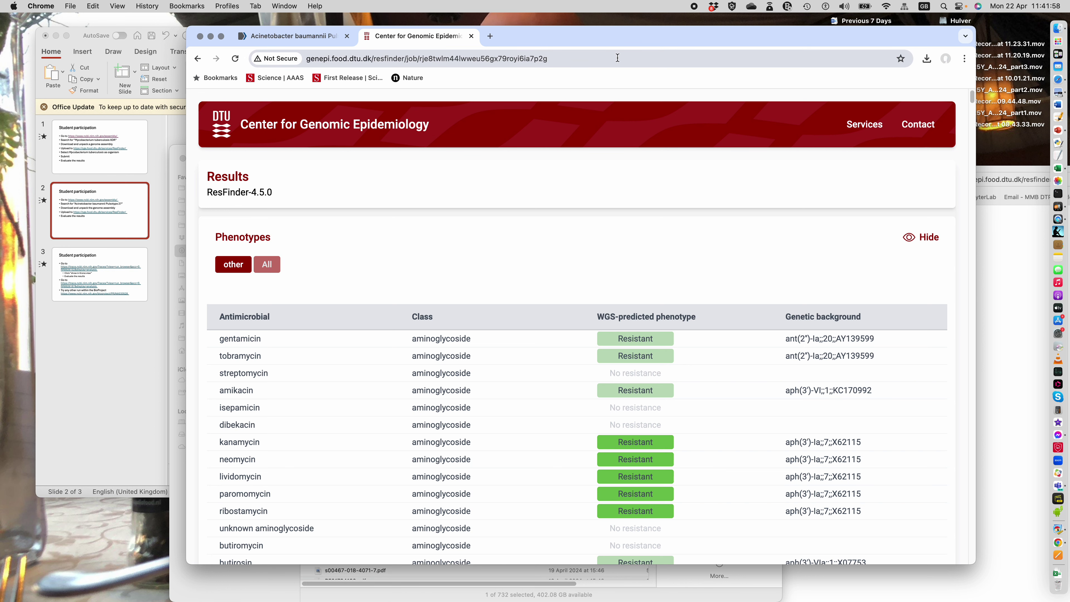
pyautogui.click(172, 132)
# Open the first run link on slide 3, SRR8926152, in Chrome's address bar
pyautogui.click(139, 298)
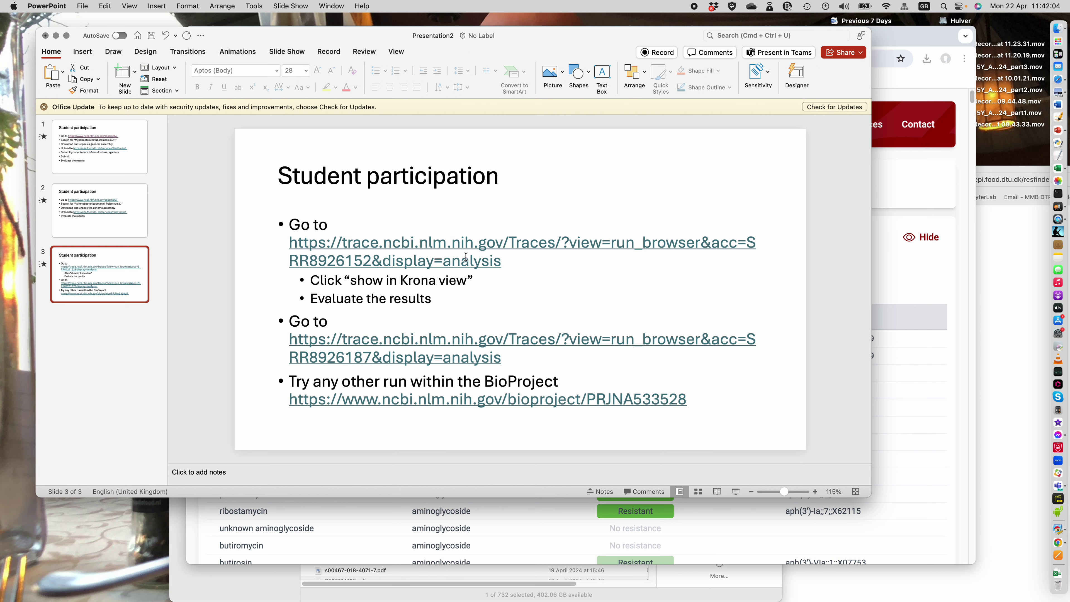
pyautogui.moveTo(506, 263)
pyautogui.mouseDown()
pyautogui.moveTo(750, 244)
pyautogui.moveTo(263, 246)
pyautogui.mouseUp()
pyautogui.press('super+c')
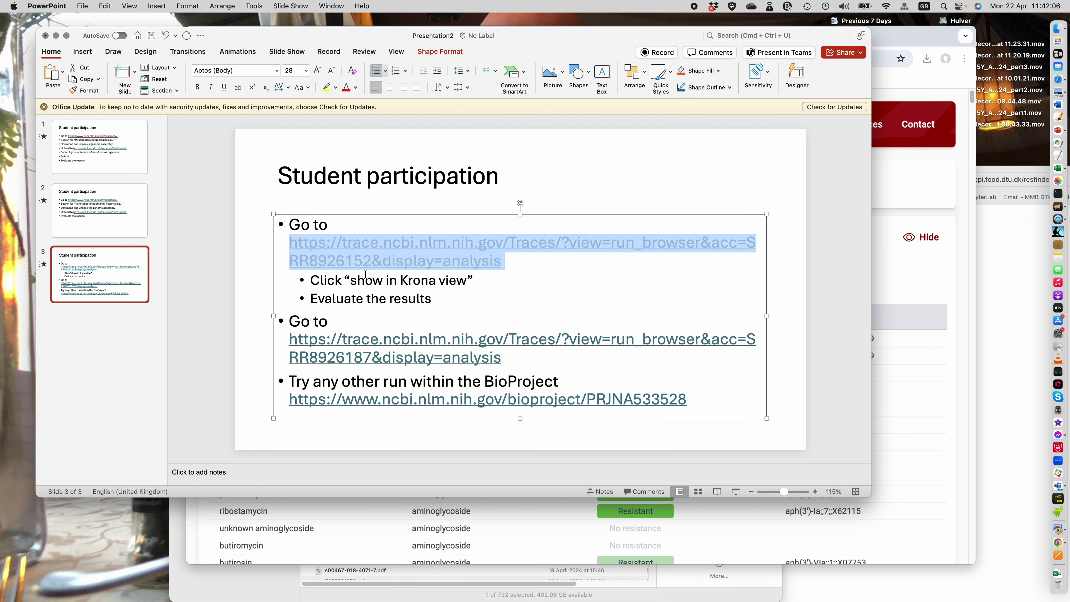
pyautogui.click(917, 191)
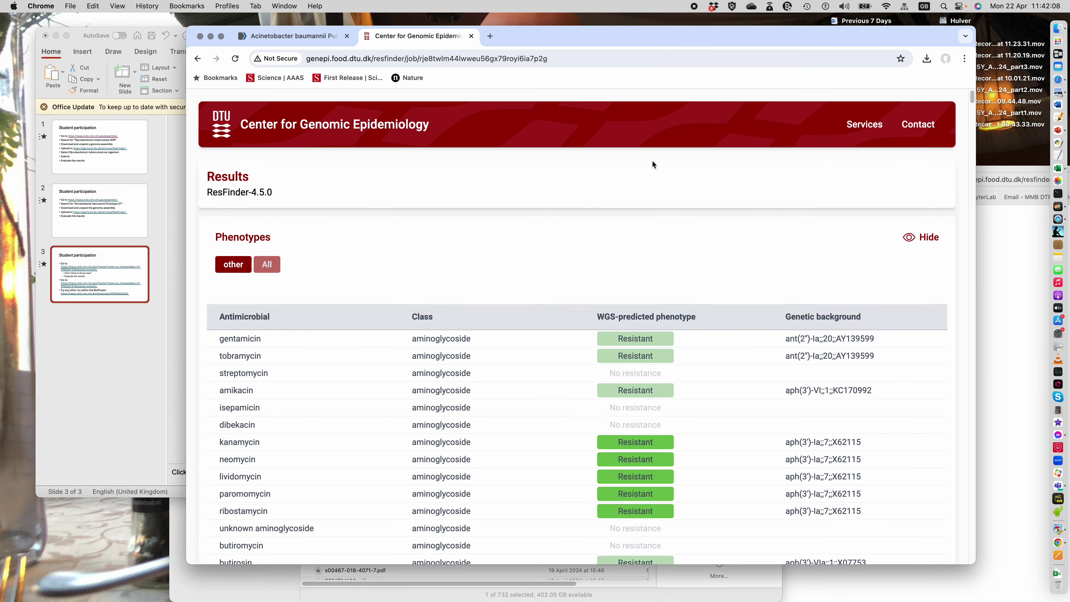
pyautogui.click(370, 58)
pyautogui.press('super+v')
pyautogui.press('Return')
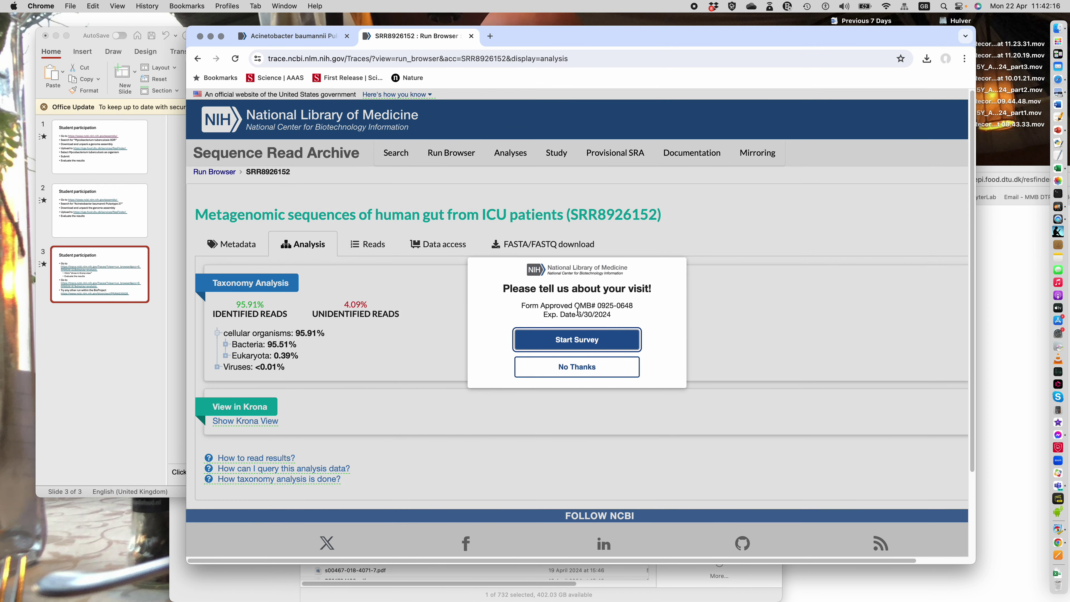
# Dismiss the survey and view the SRR8926152 Krona chart full-screen, showing Enterococcus at 52%
pyautogui.click(592, 370)
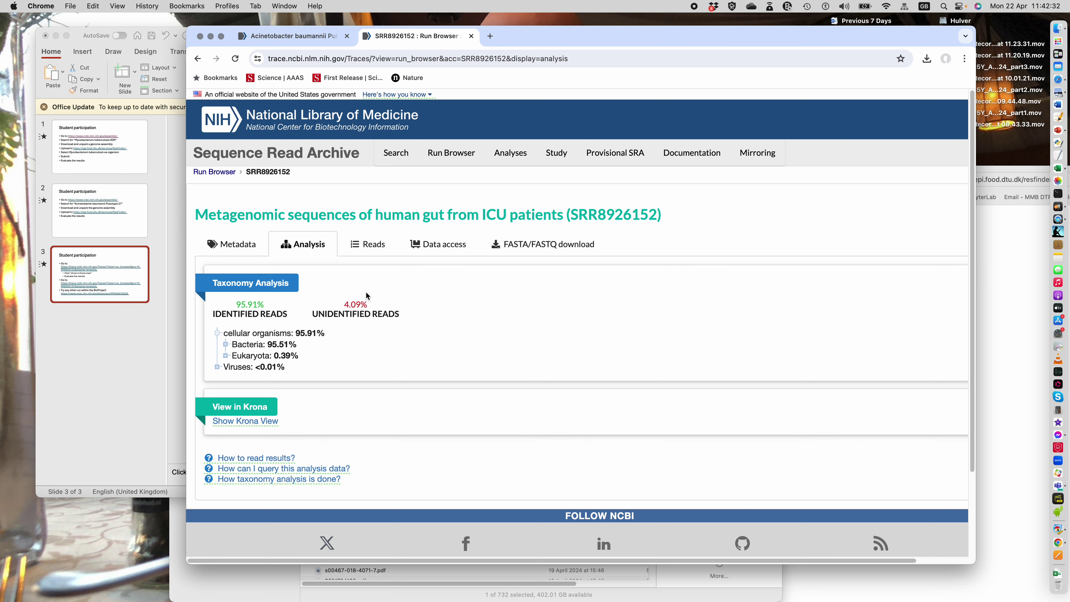
pyautogui.click(266, 421)
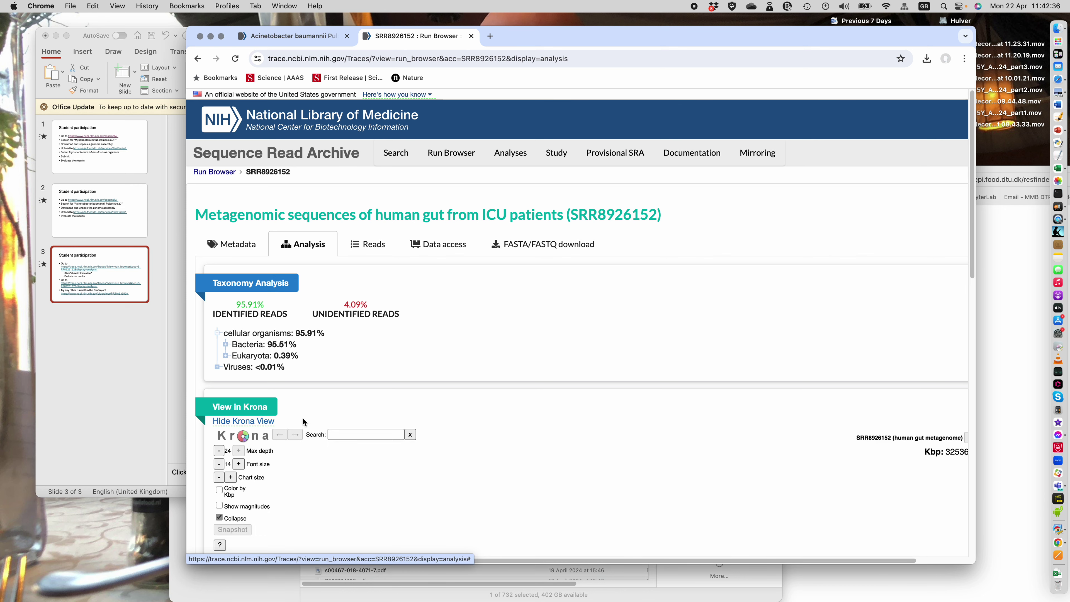
pyautogui.moveTo(972, 238)
pyautogui.mouseDown()
pyautogui.moveTo(955, 401)
pyautogui.moveTo(956, 388)
pyautogui.mouseUp()
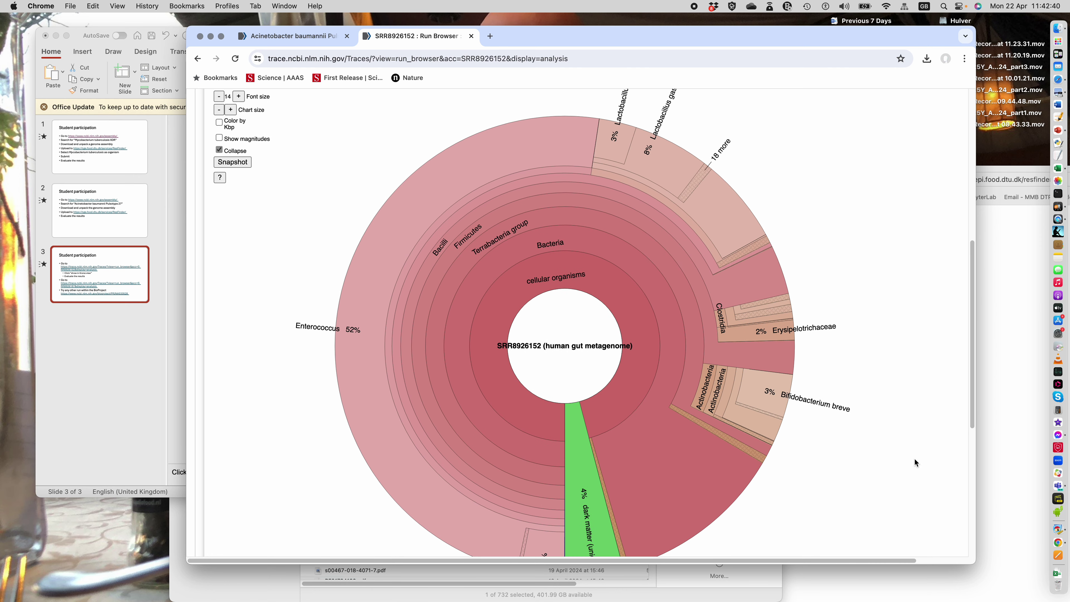
pyautogui.doubleClick(975, 563)
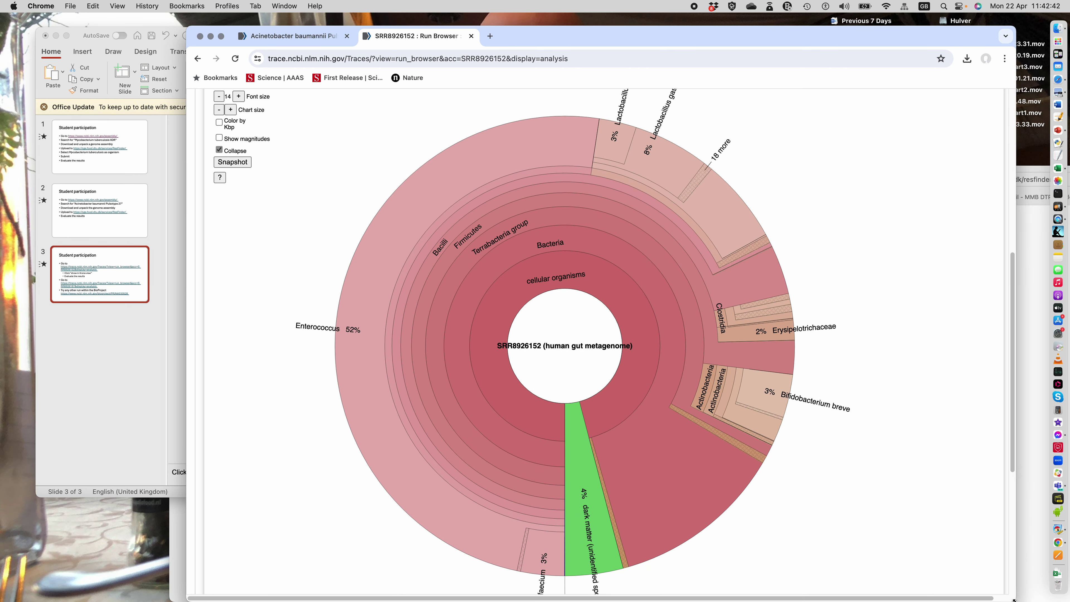
pyautogui.moveTo(1015, 448)
pyautogui.mouseDown()
pyautogui.moveTo(1011, 496)
pyautogui.moveTo(1009, 455)
pyautogui.mouseUp()
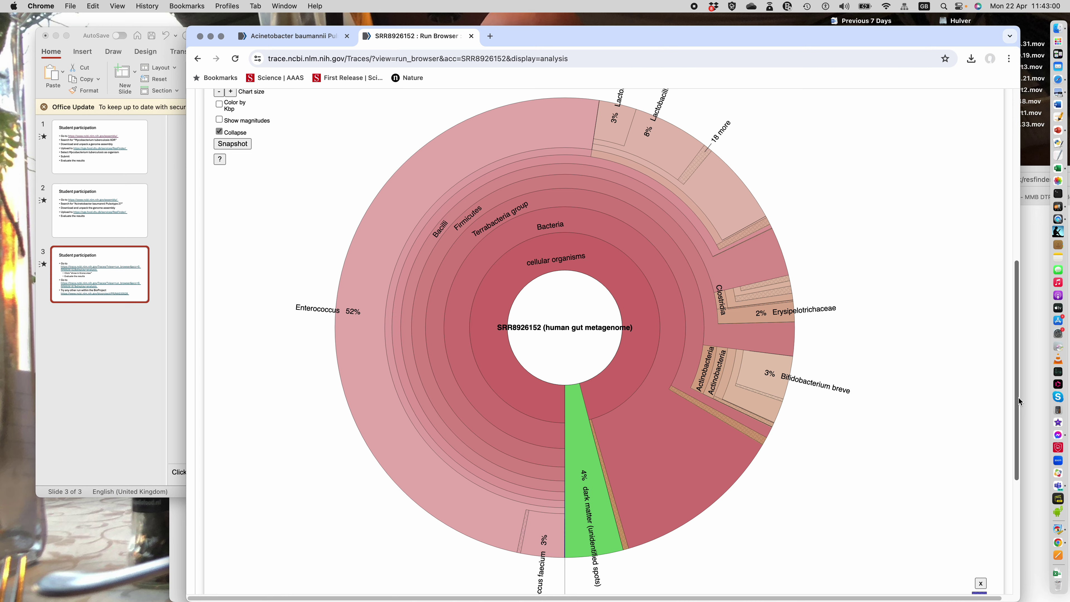
pyautogui.moveTo(1017, 398); pyautogui.dragTo(1004, 326)
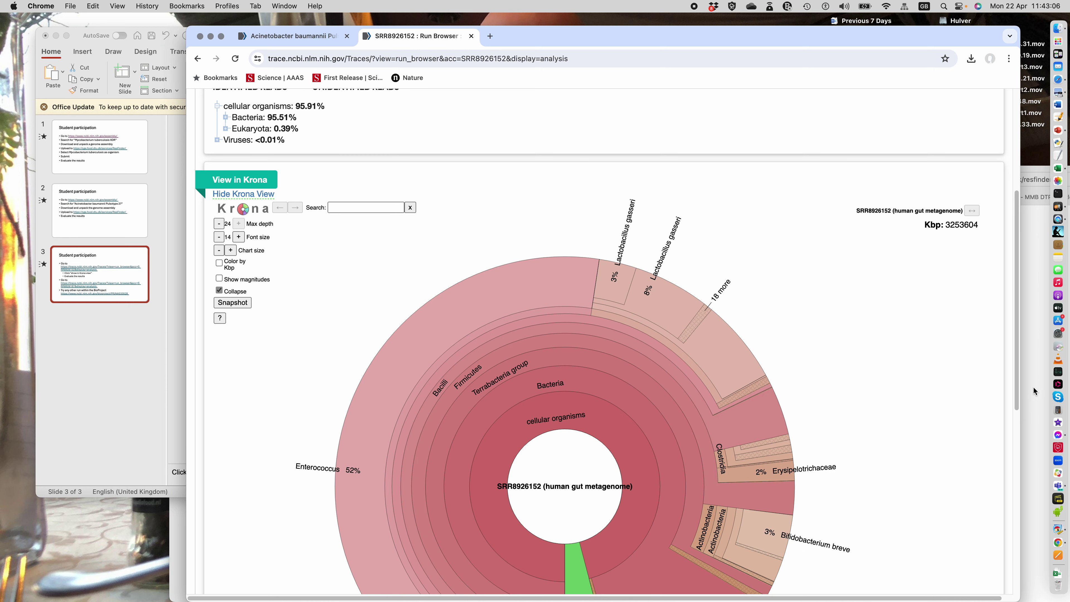
pyautogui.moveTo(1017, 398); pyautogui.dragTo(1016, 469)
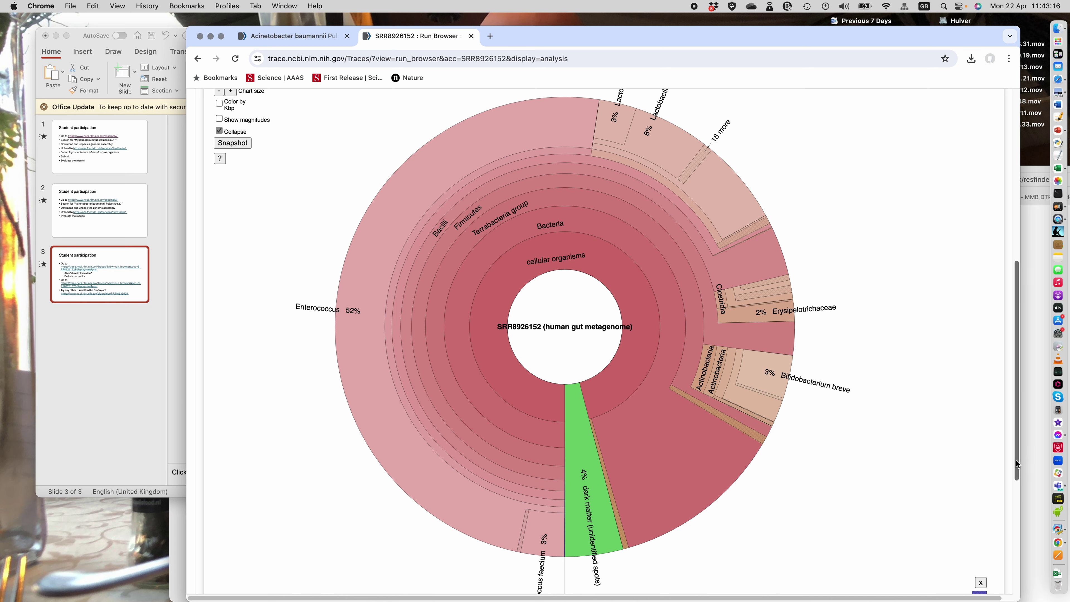
pyautogui.moveTo(1016, 460); pyautogui.dragTo(1019, 509)
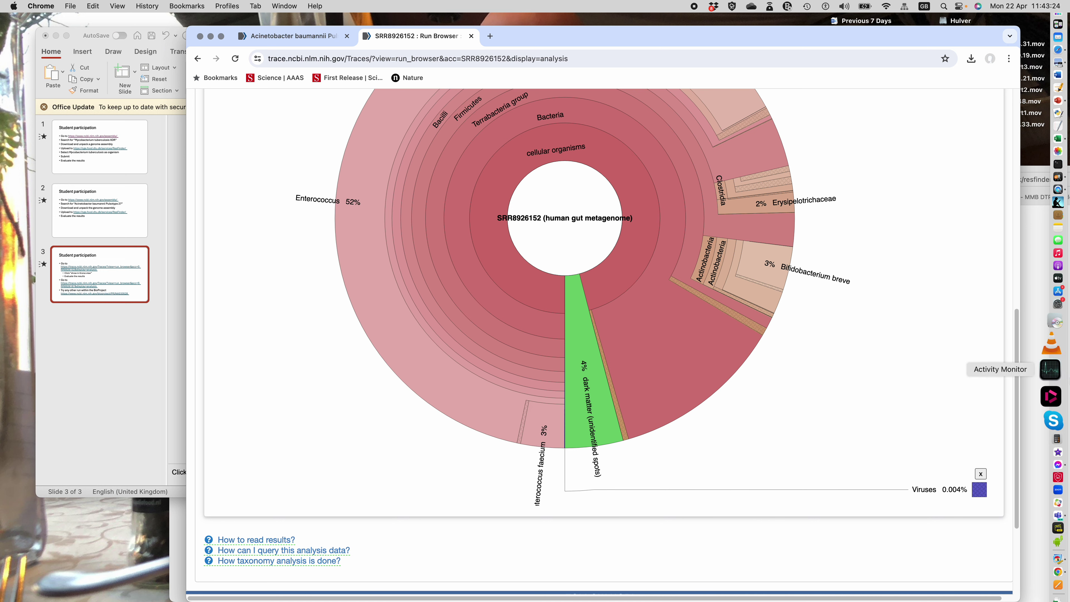
pyautogui.moveTo(1018, 350); pyautogui.dragTo(1007, 262)
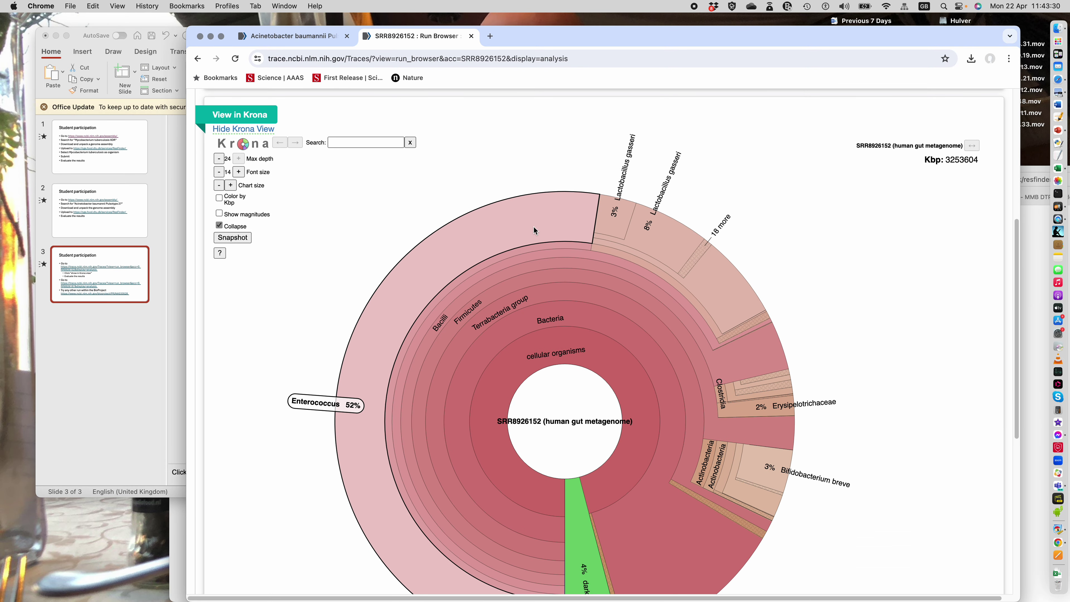
pyautogui.click(521, 223)
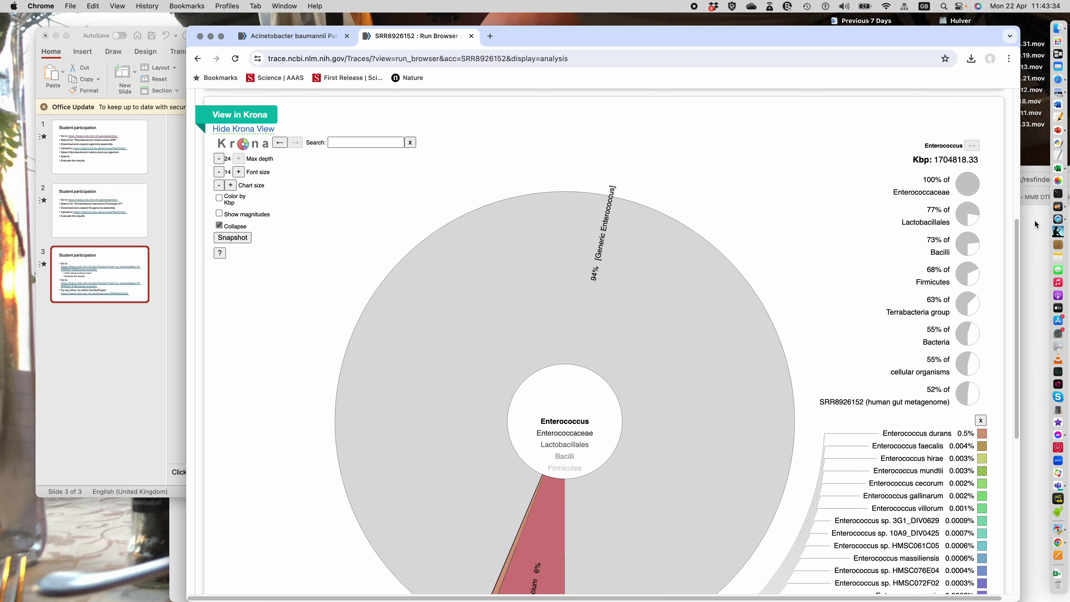
pyautogui.moveTo(1016, 226); pyautogui.dragTo(1016, 258)
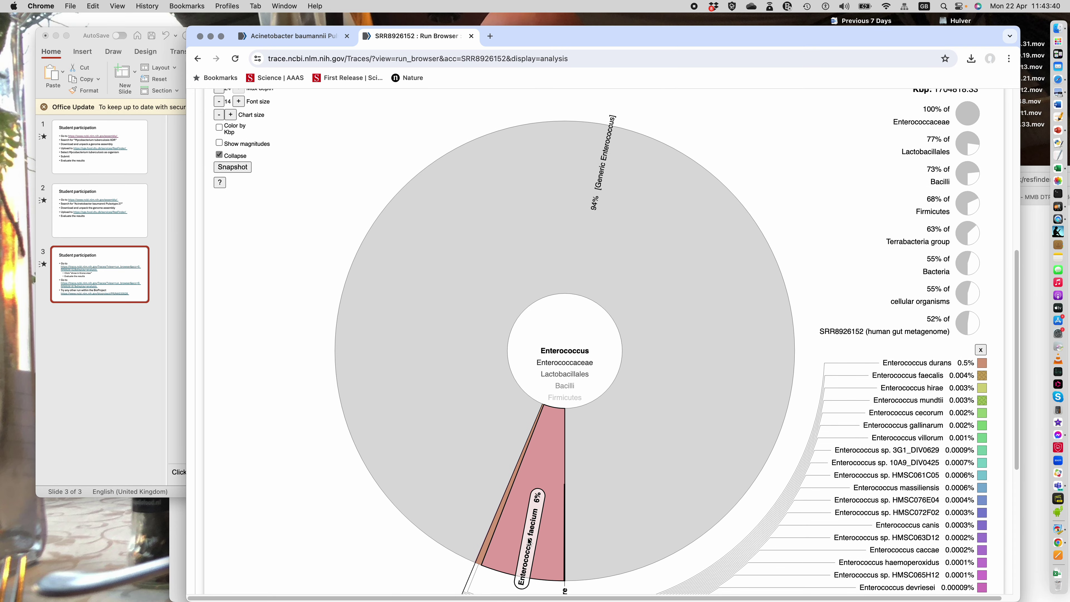
pyautogui.moveTo(1017, 291); pyautogui.dragTo(1012, 371)
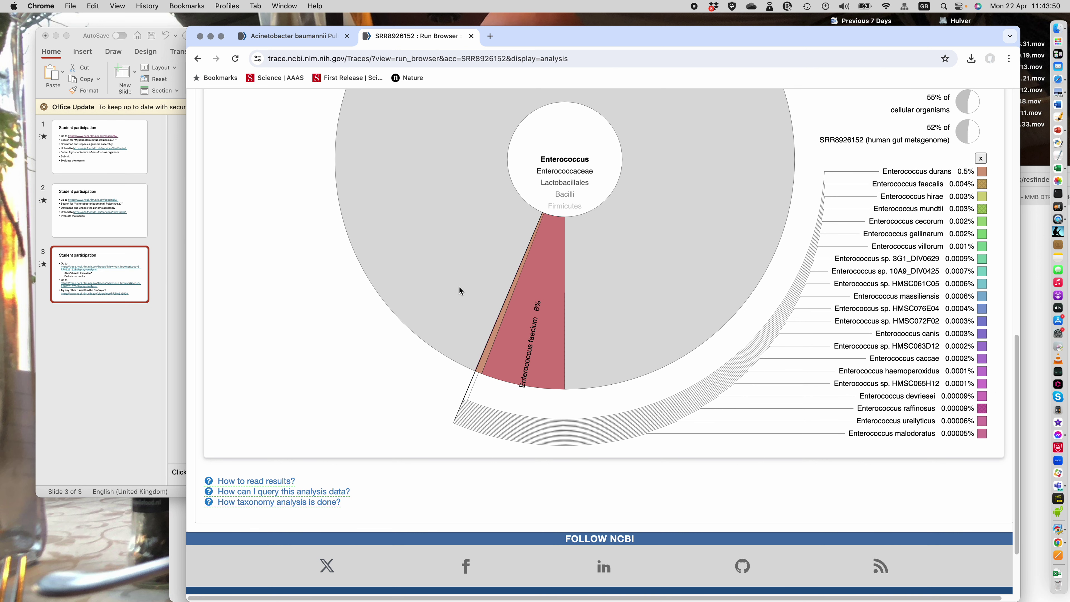
pyautogui.moveTo(1016, 376); pyautogui.dragTo(1015, 242)
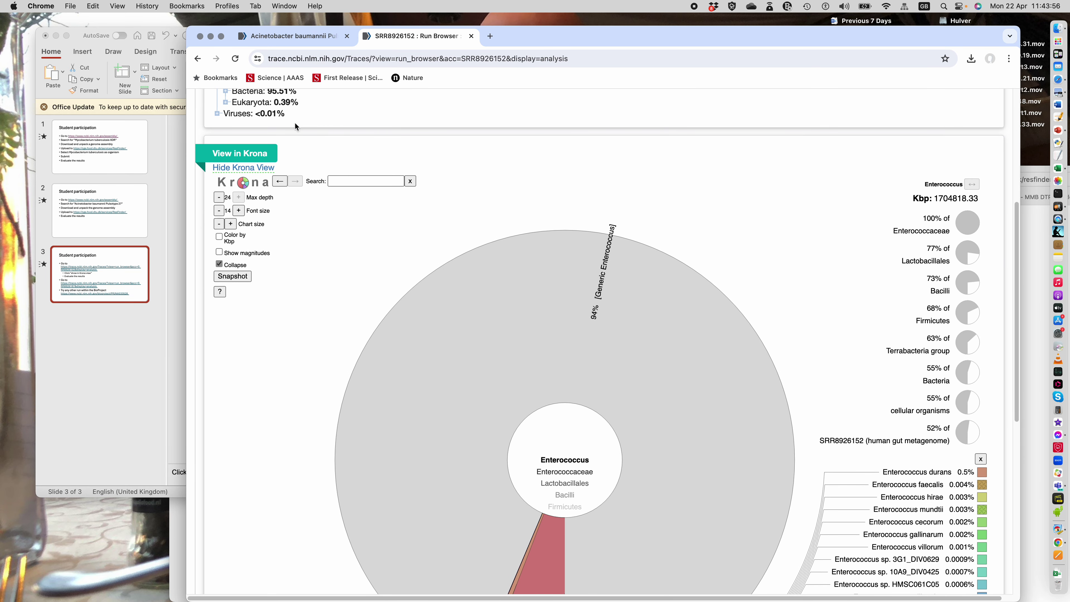
pyautogui.click(280, 181)
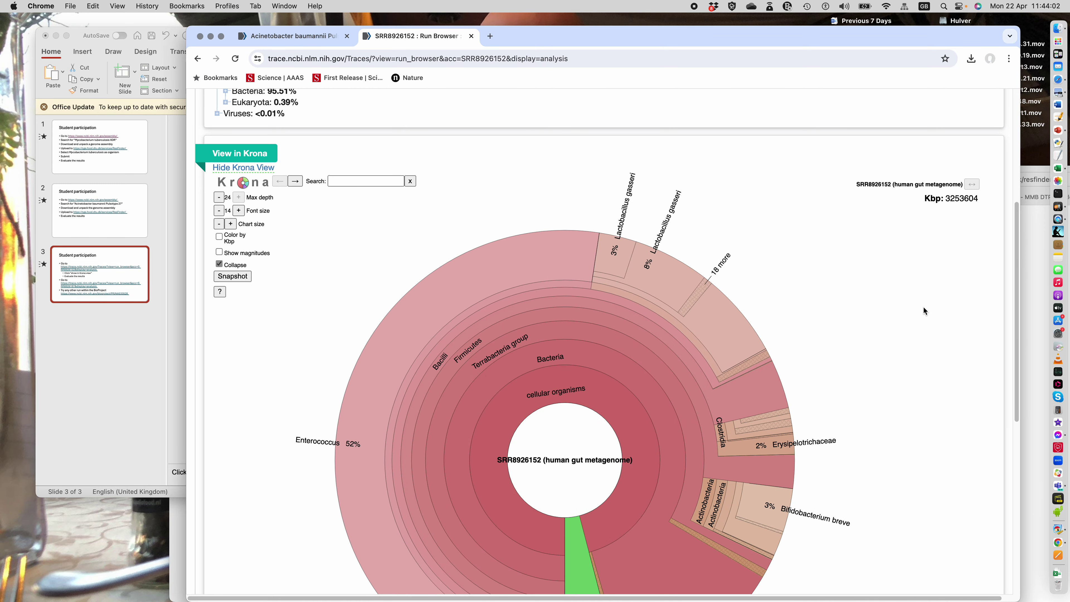
# Zoom the Krona chart through Bacteria into Bifidobacterium, showing B. breve 64% and dentium 4%
pyautogui.moveTo(1014, 283); pyautogui.dragTo(1011, 346)
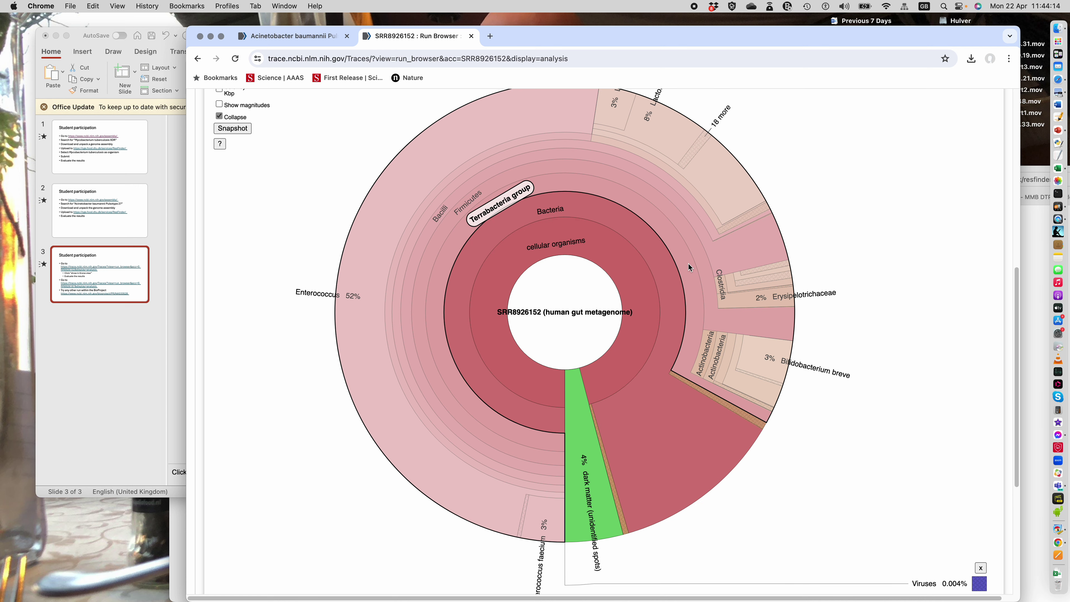
pyautogui.click(673, 268)
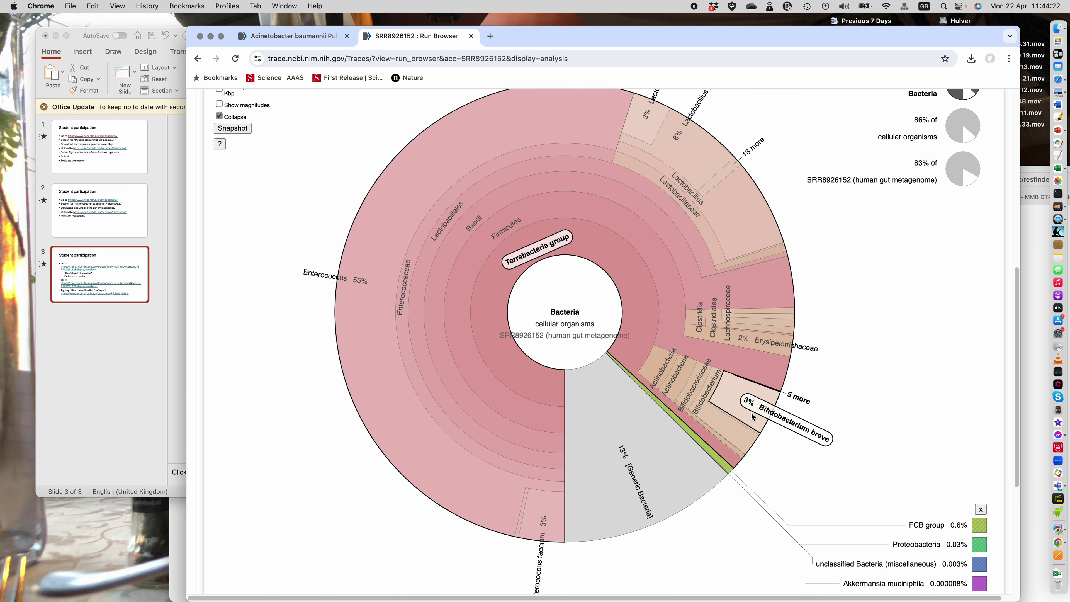
pyautogui.click(740, 431)
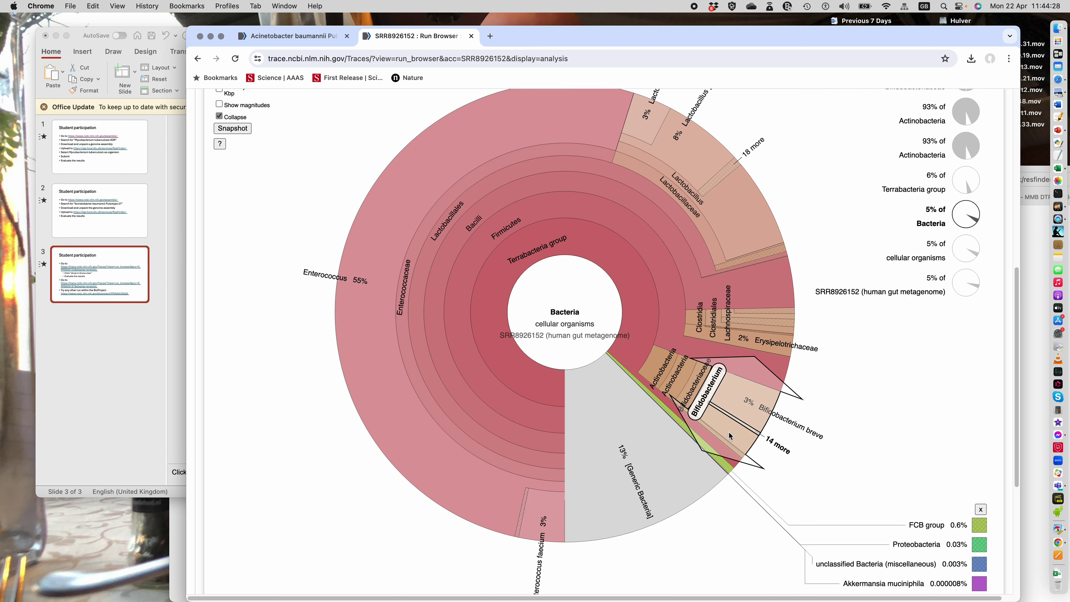
pyautogui.click(727, 432)
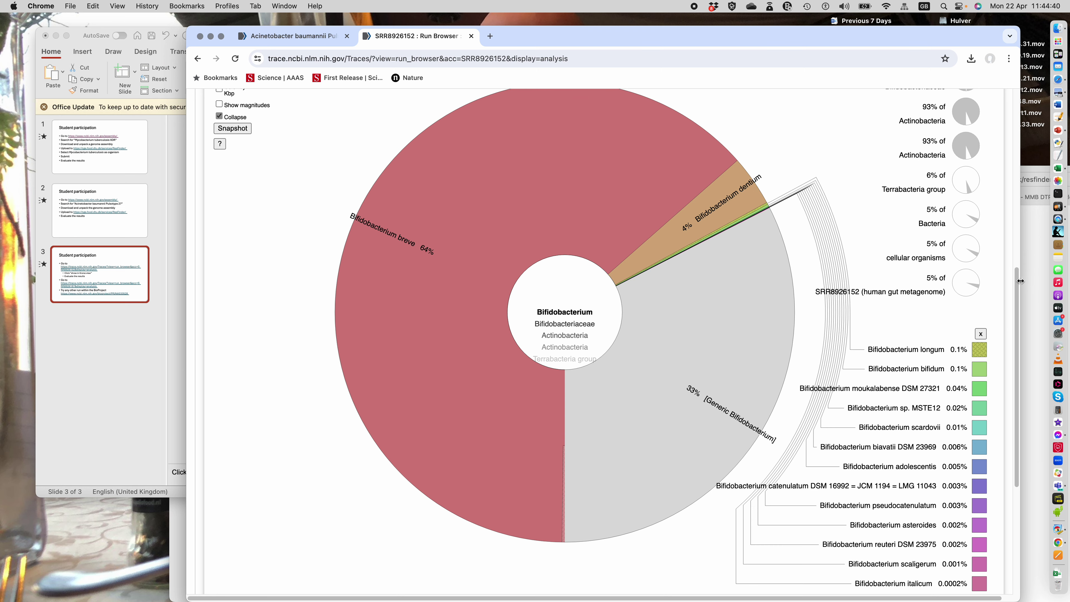
pyautogui.scroll(10, 438, 257)
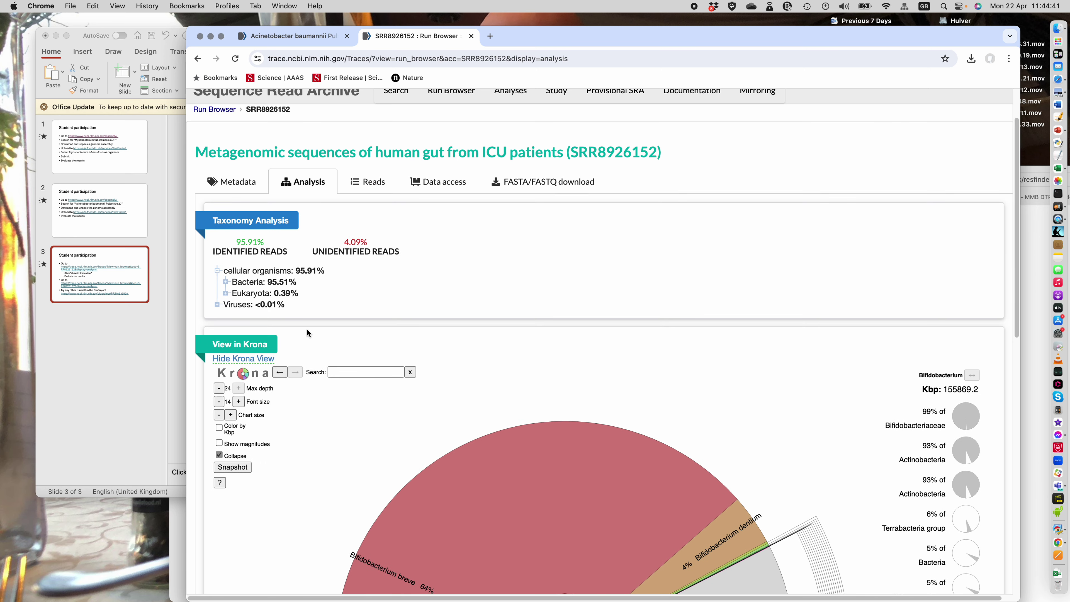
# Step back to Bacteria, cut Krona max depth to 4, raise it to 6, and shrink the chart
pyautogui.click(280, 372)
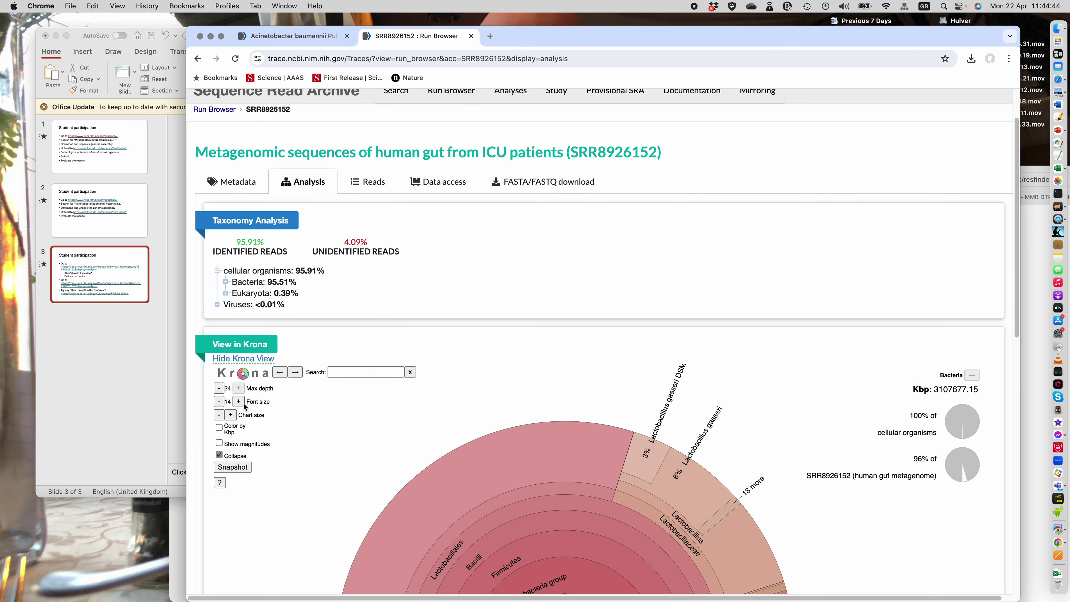
pyautogui.click(218, 388)
pyautogui.tripleClick(219, 389)
pyautogui.click(219, 388)
pyautogui.click(219, 388)
pyautogui.click(219, 388)
pyautogui.click(219, 388)
pyautogui.click(219, 388)
pyautogui.click(219, 388)
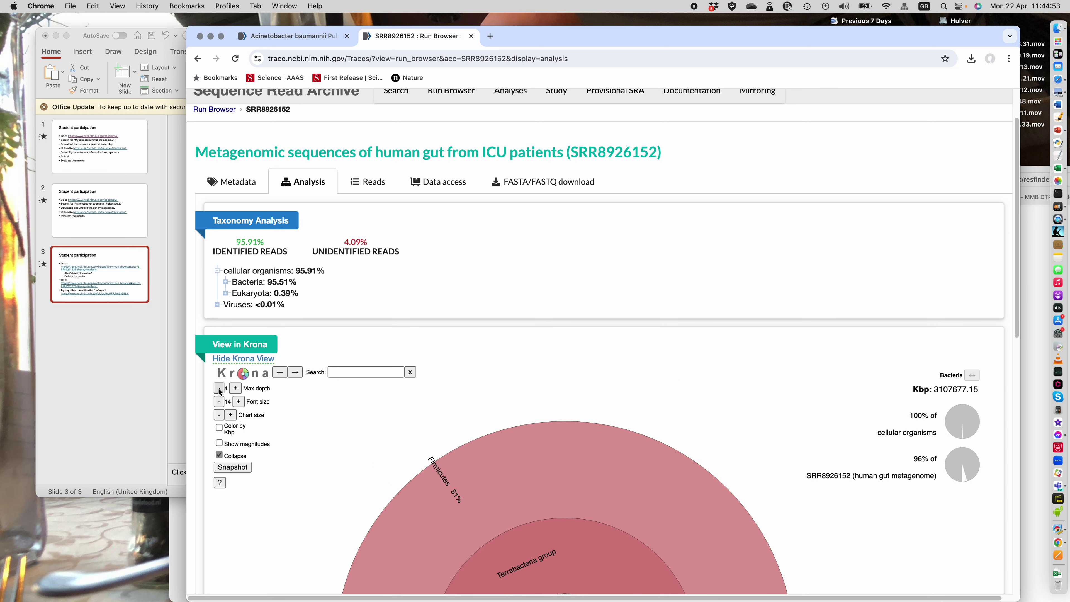
pyautogui.click(237, 390)
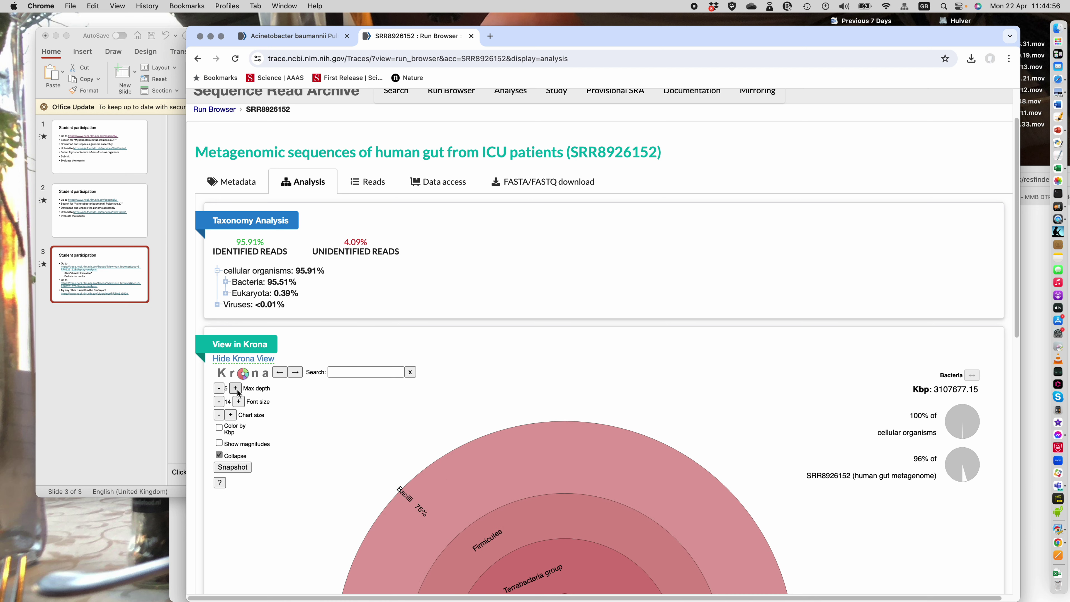
pyautogui.click(235, 388)
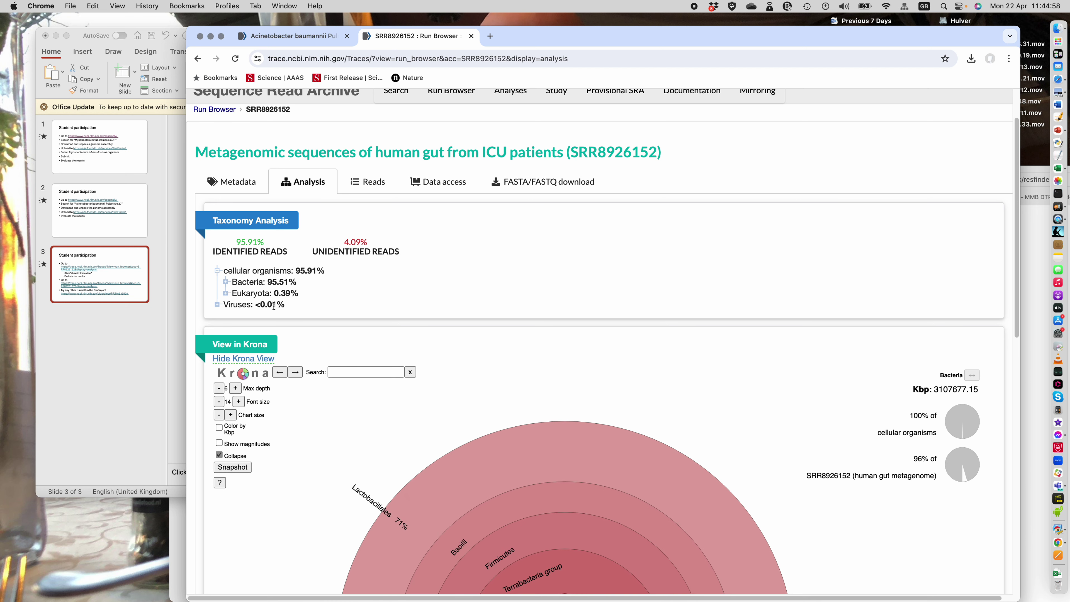
pyautogui.click(219, 415)
# Copy the second run link, SRR8926187, from the slide into the browser address bar
pyautogui.click(175, 346)
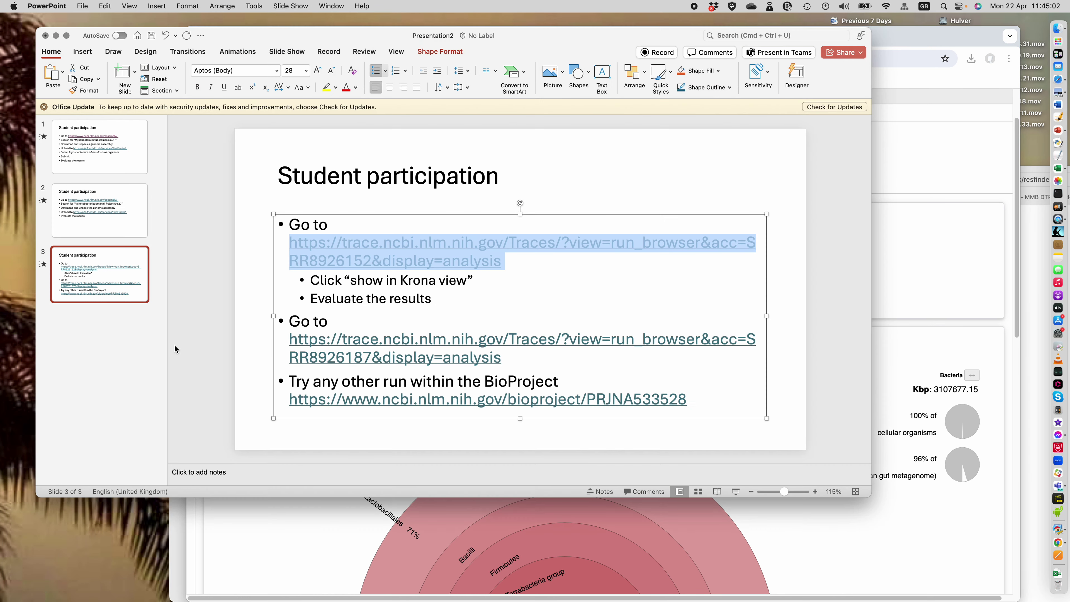
pyautogui.moveTo(508, 357); pyautogui.dragTo(277, 347)
pyautogui.press('cmd+c')
pyautogui.click(859, 537)
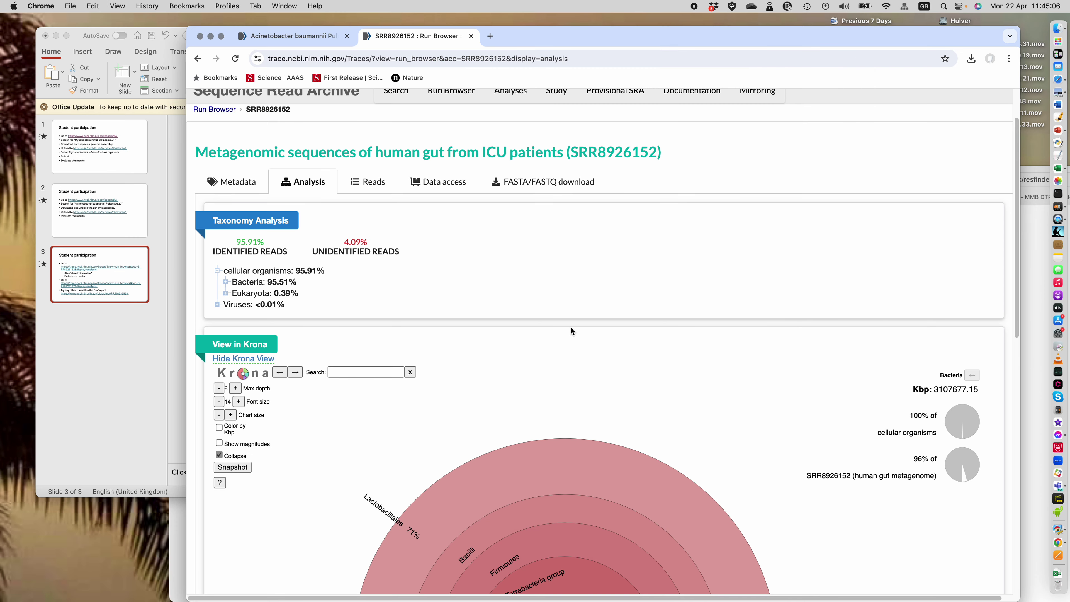
pyautogui.click(545, 56)
pyautogui.press('cmd+v')
# Load SRR8926187, show its Krona chart and zoom into Enterobacteriaceae, with Escherichia at 21%
pyautogui.press('Return')
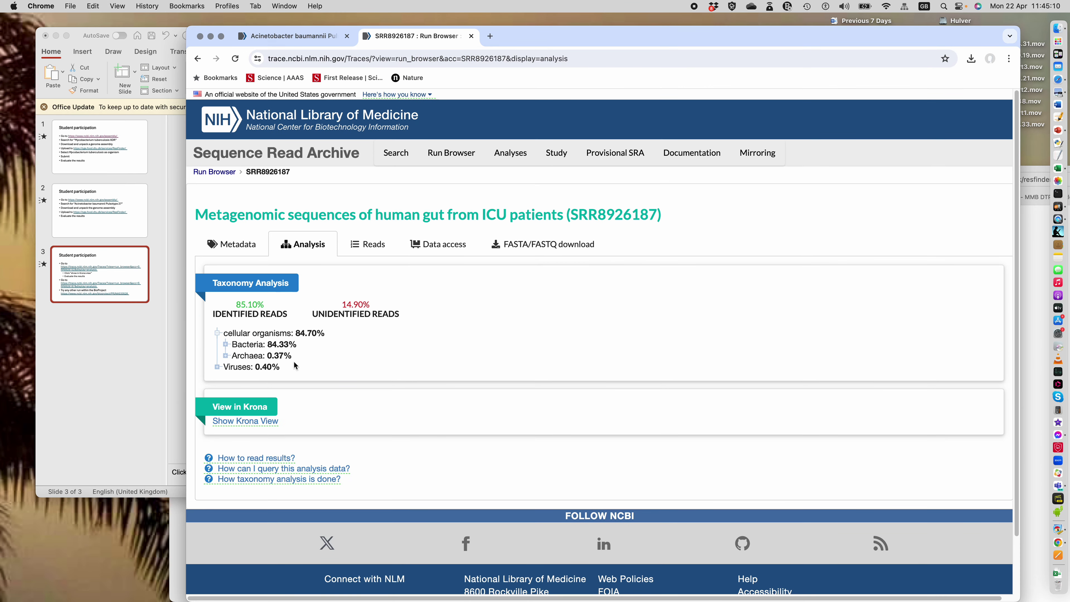
pyautogui.click(262, 421)
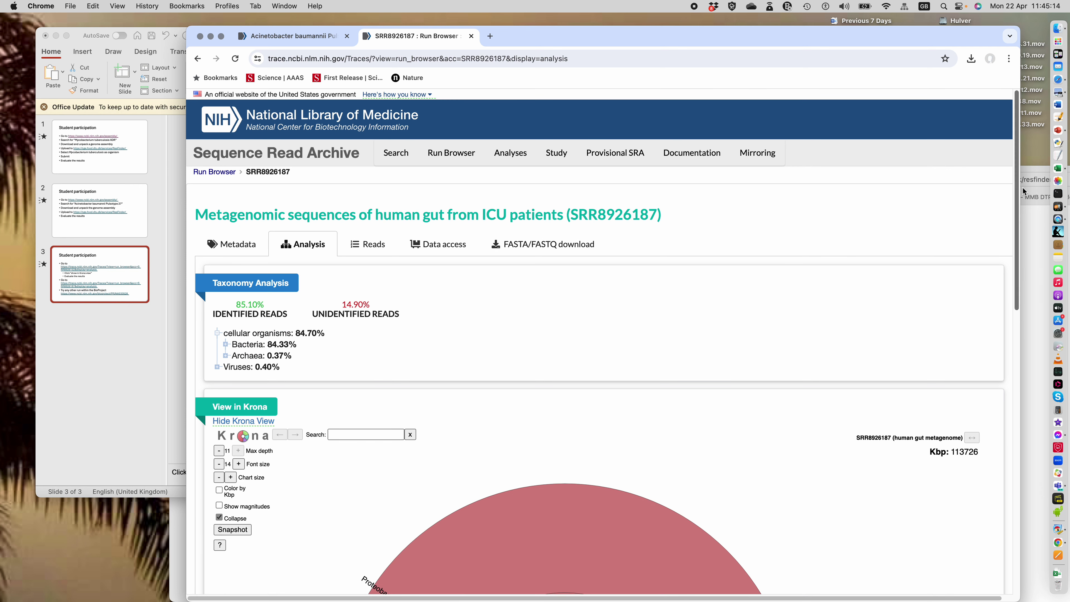
pyautogui.moveTo(1015, 191); pyautogui.dragTo(1004, 357)
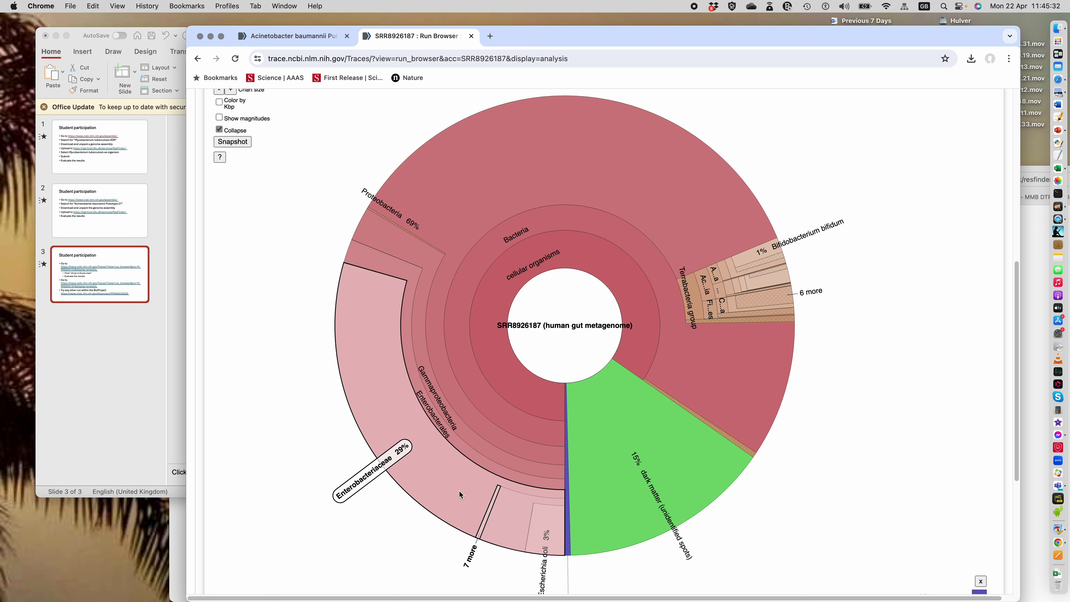
pyautogui.click(426, 500)
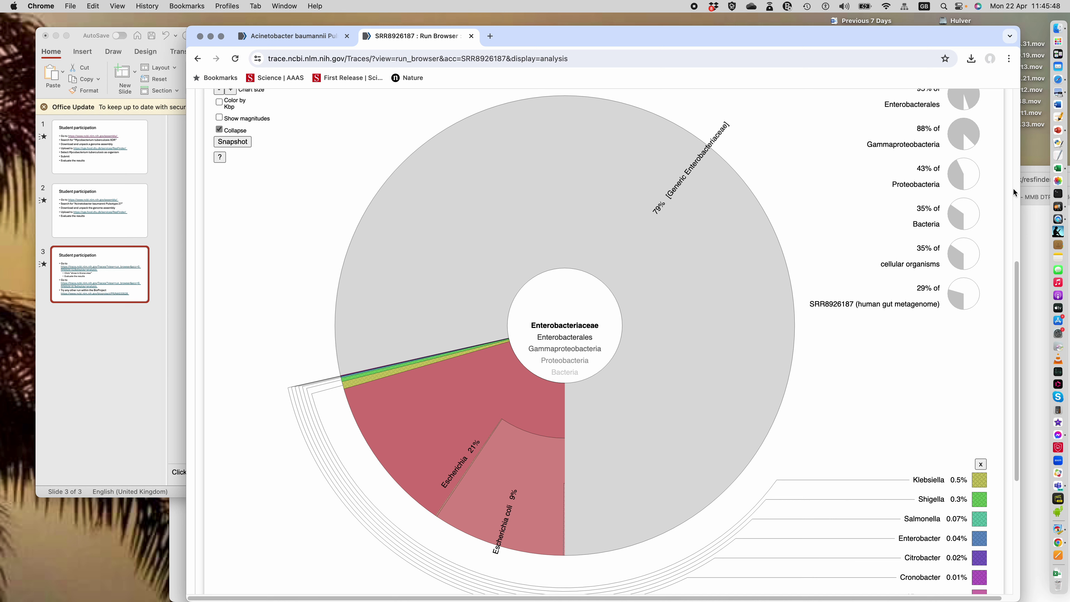
pyautogui.moveTo(1016, 288); pyautogui.dragTo(1009, 337)
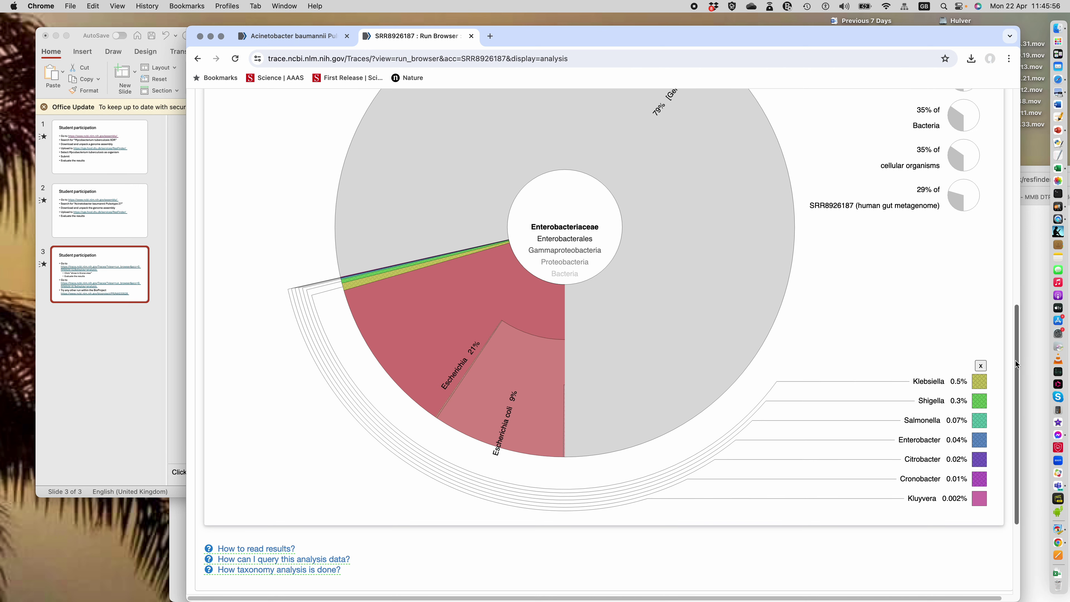
pyautogui.moveTo(1015, 361); pyautogui.dragTo(1019, 253)
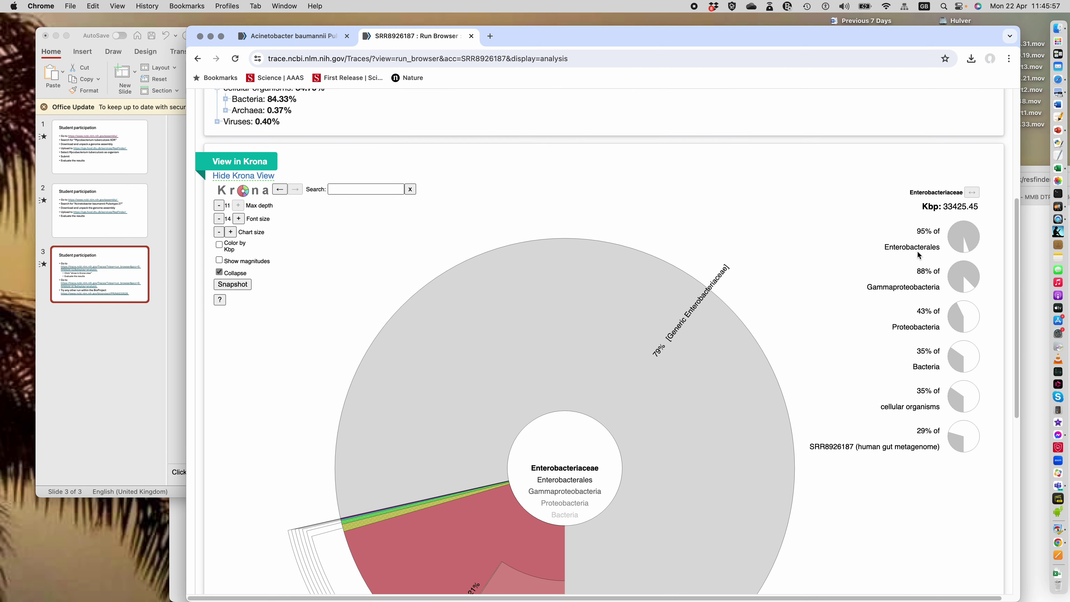
# Return the SRR8926187 chart to the whole sample, zoom into Proteobacteria, then show the slides
pyautogui.click(276, 190)
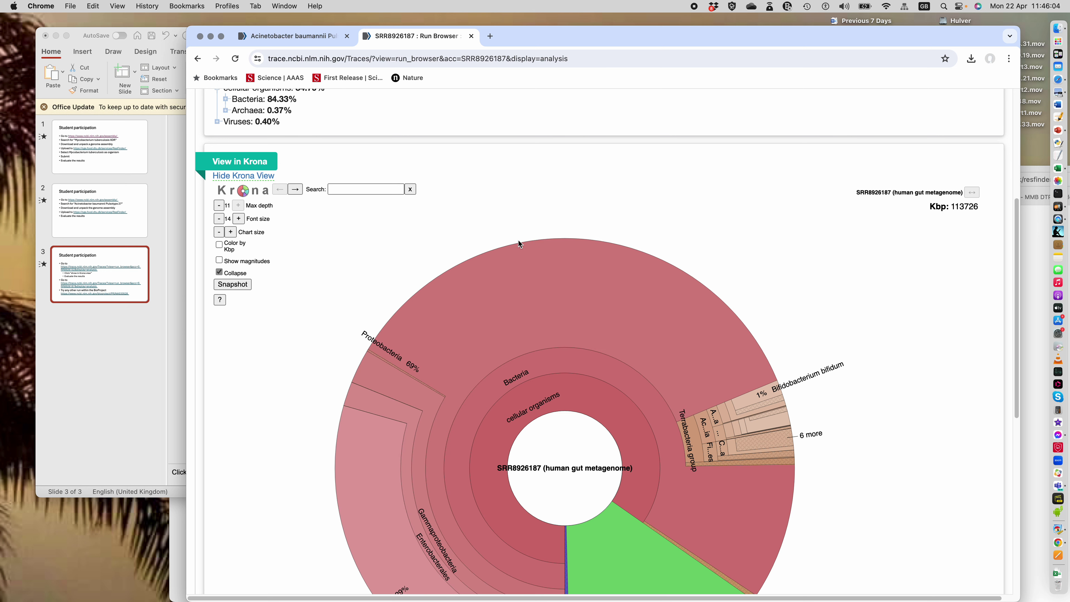
pyautogui.click(624, 278)
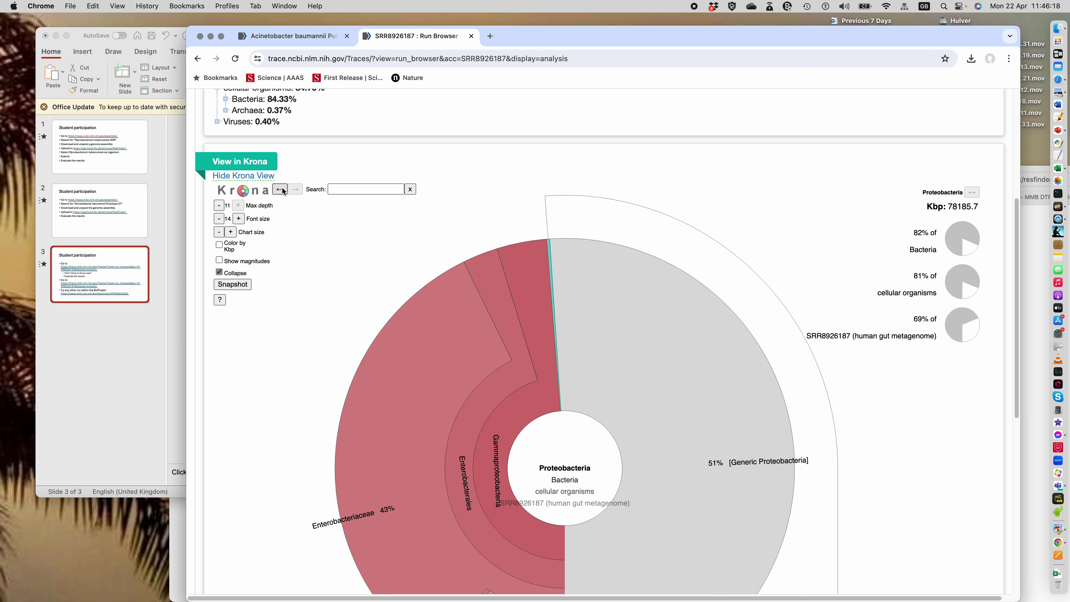
pyautogui.click(158, 310)
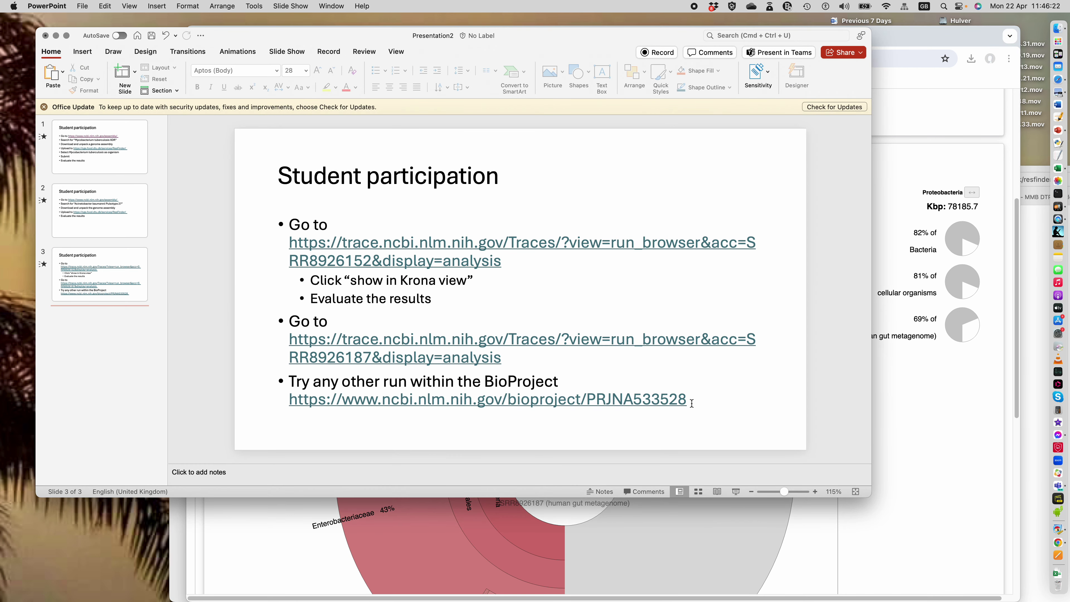
# Copy the BioProject link from slide 3 and open the PRJNA533528 page in Chrome
pyautogui.moveTo(692, 400); pyautogui.dragTo(295, 394)
pyautogui.press('super+c')
pyautogui.click(625, 542)
pyautogui.click(539, 59)
pyautogui.press('super+v')
pyautogui.press('Return')
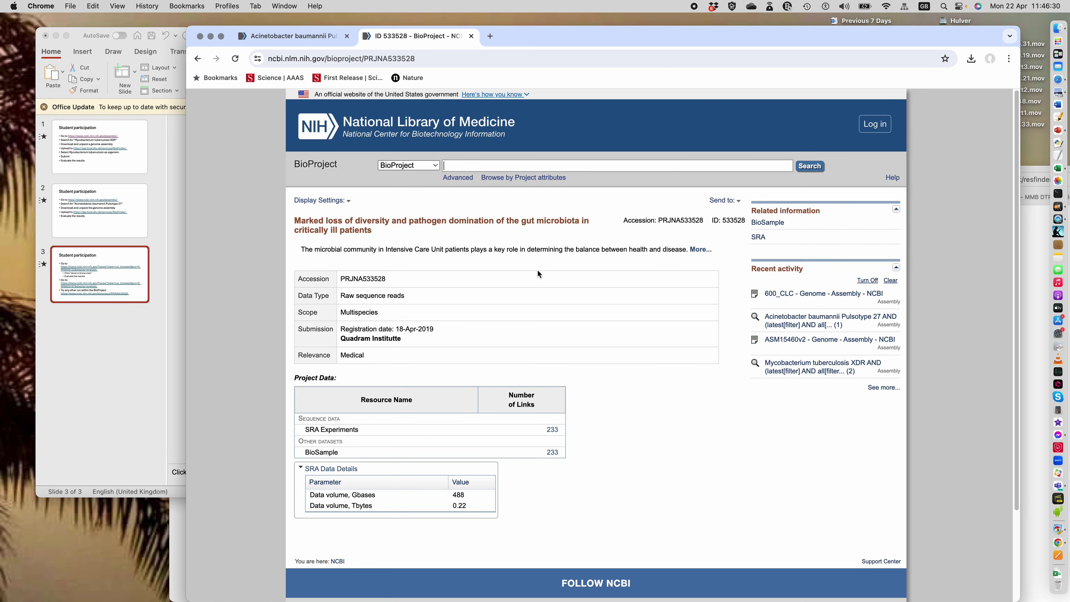
# Go from the 233 BioSamples to the first gut metagenome sample's SRA run SRR8926245
pyautogui.click(557, 455)
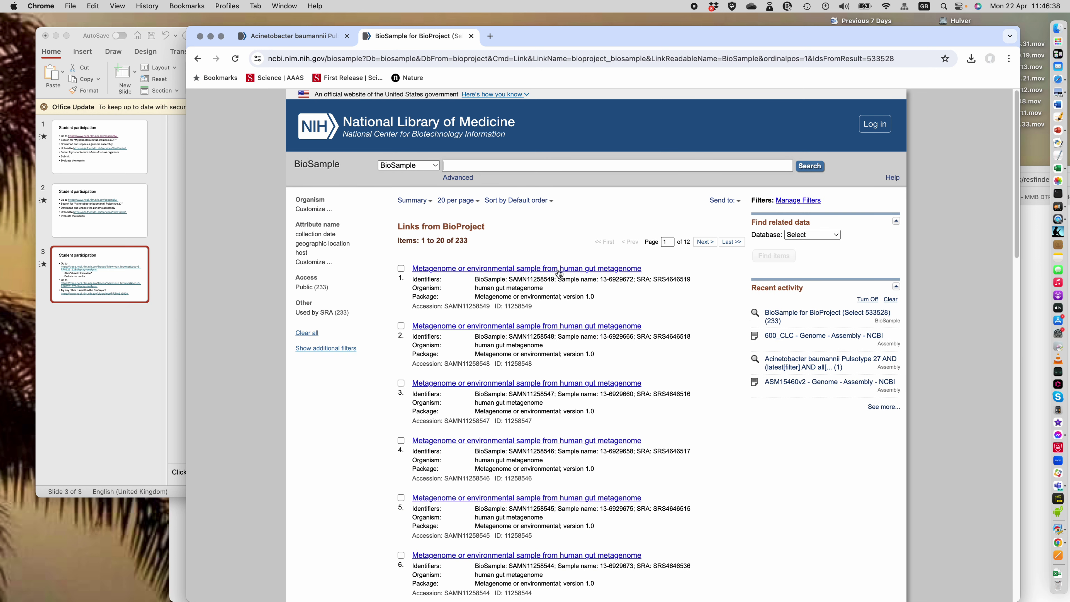
pyautogui.click(559, 273)
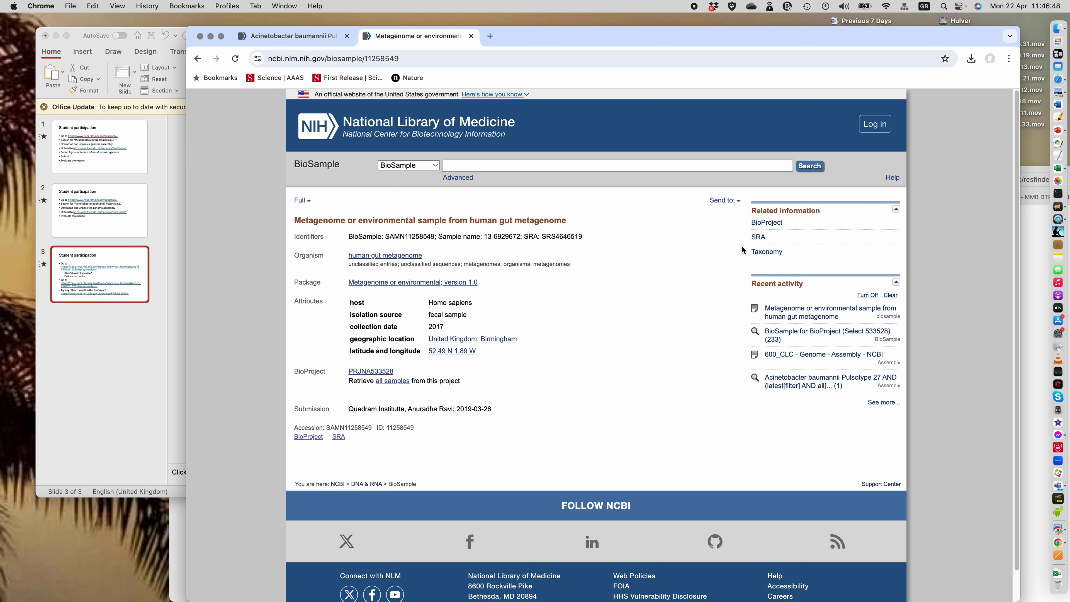
pyautogui.click(758, 238)
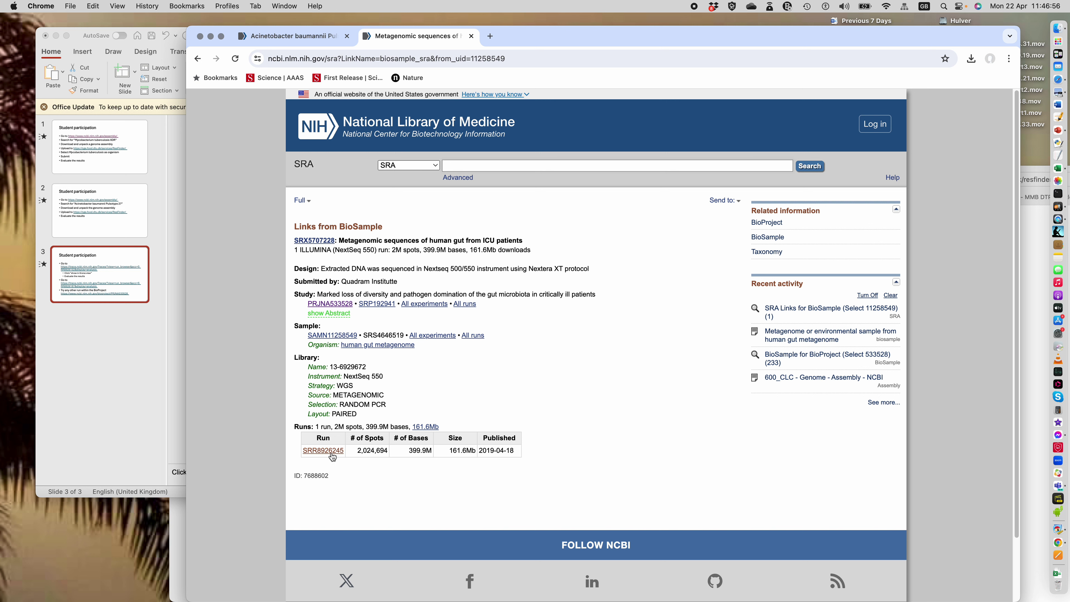
pyautogui.click(331, 454)
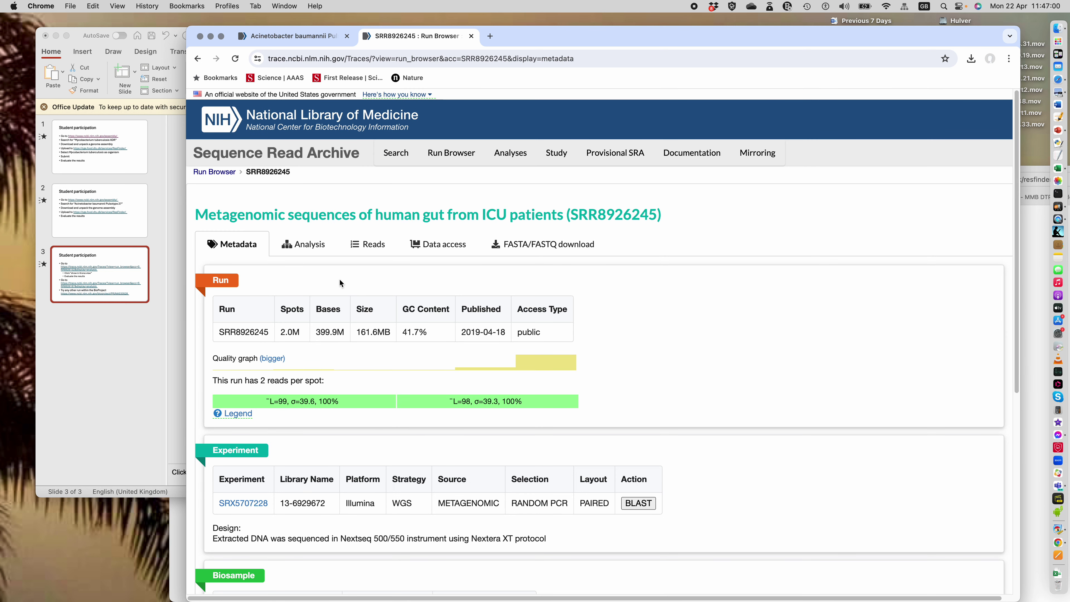
# Display SRR8926245's Krona taxonomy chart zoomed into cellular organisms (123526.29 Kbp)
pyautogui.click(315, 246)
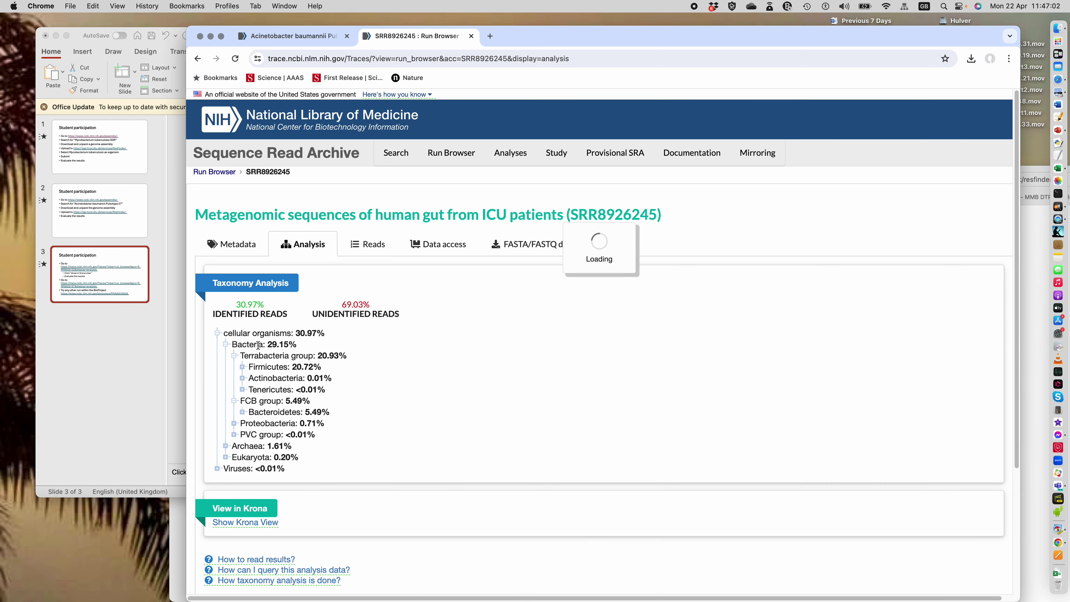
pyautogui.click(264, 523)
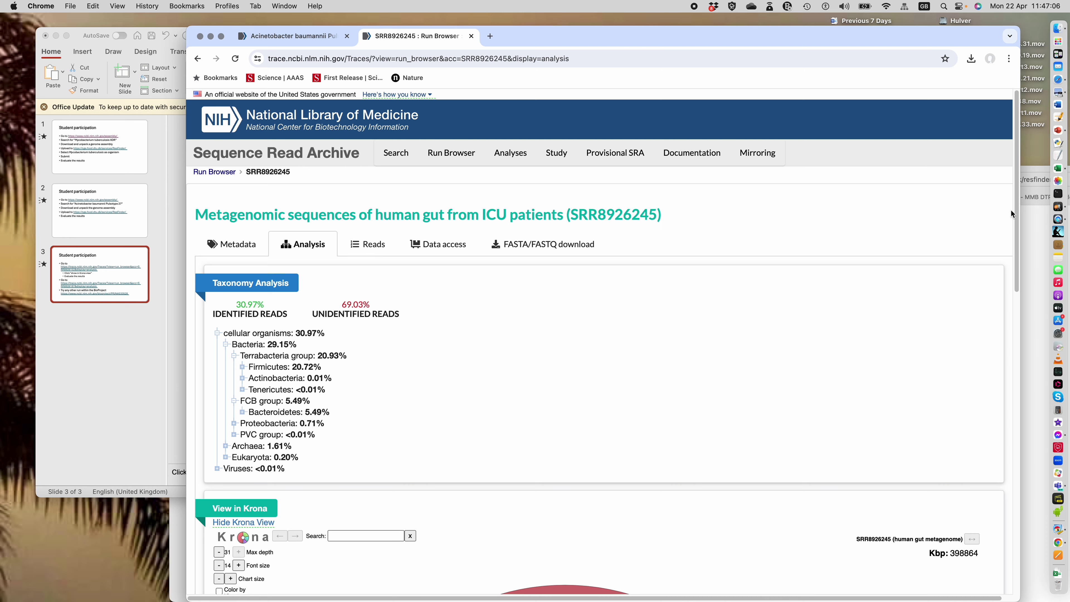
pyautogui.moveTo(1014, 207); pyautogui.dragTo(991, 408)
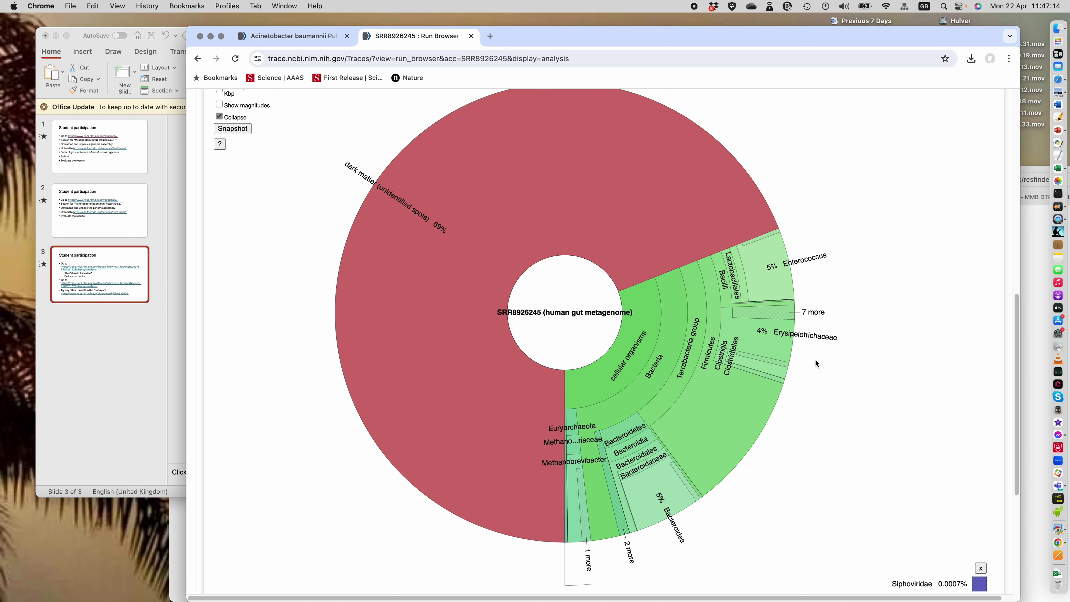
pyautogui.click(594, 396)
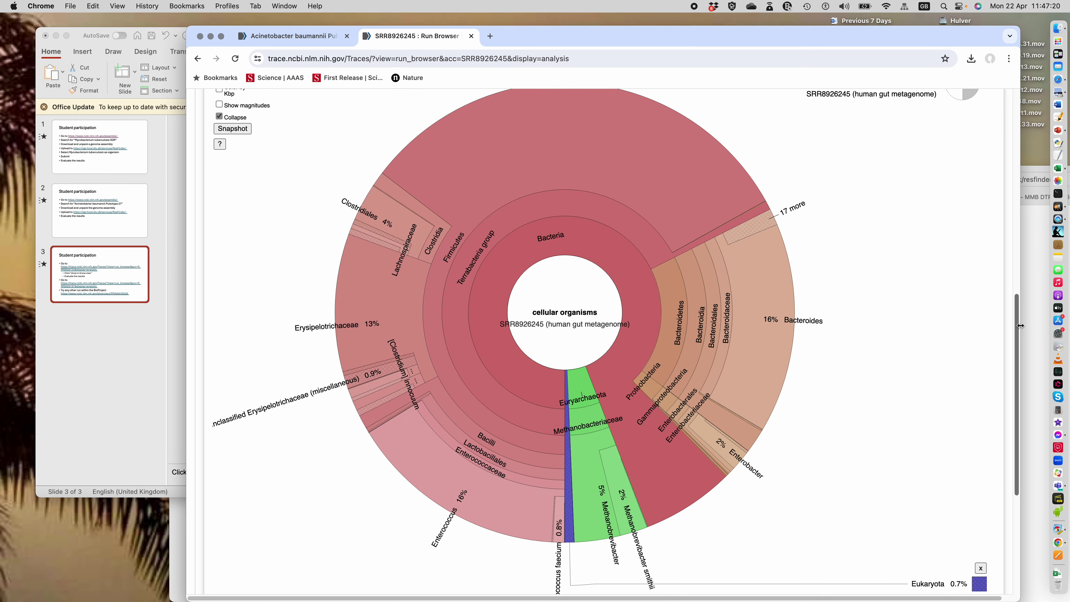
pyautogui.scroll(-3, 1016, 326)
pyautogui.scroll(4, 1013, 332)
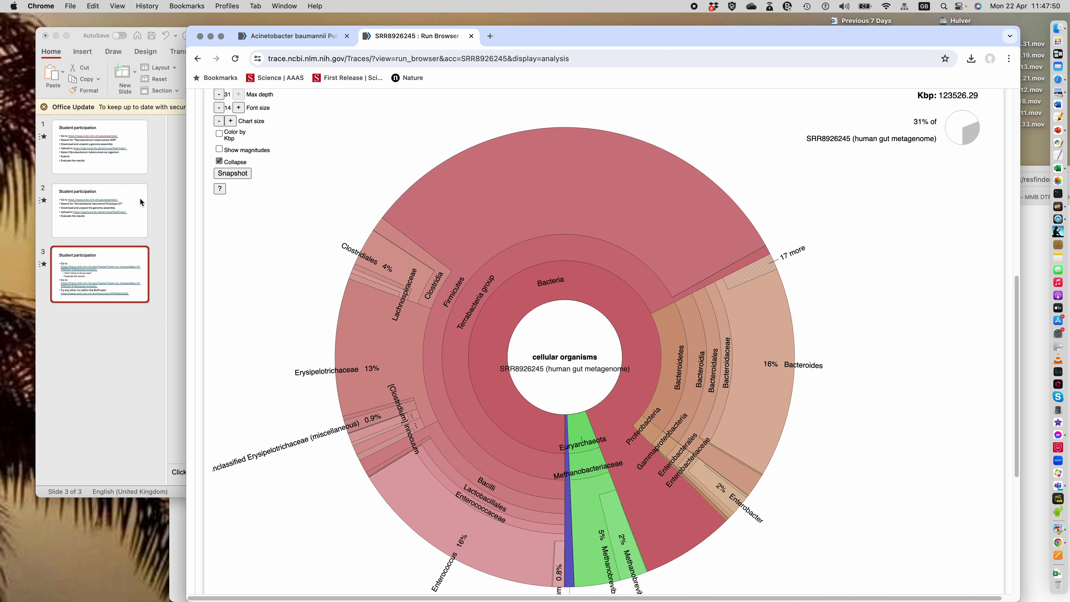
# Return to PowerPoint's slide 3 showing the BioProject PRJNA533528 bullet
pyautogui.click(175, 185)
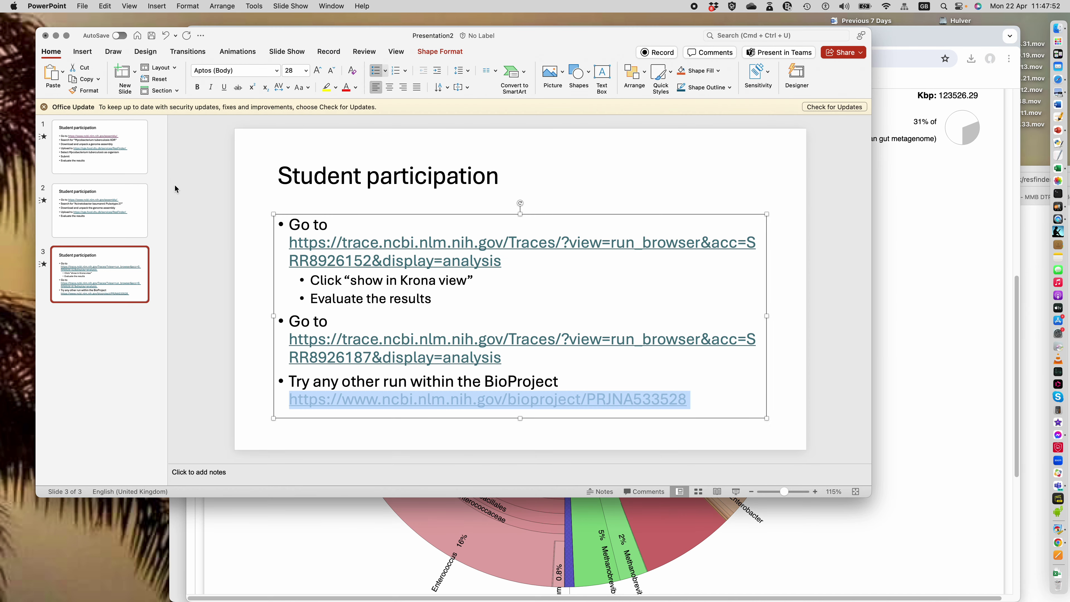